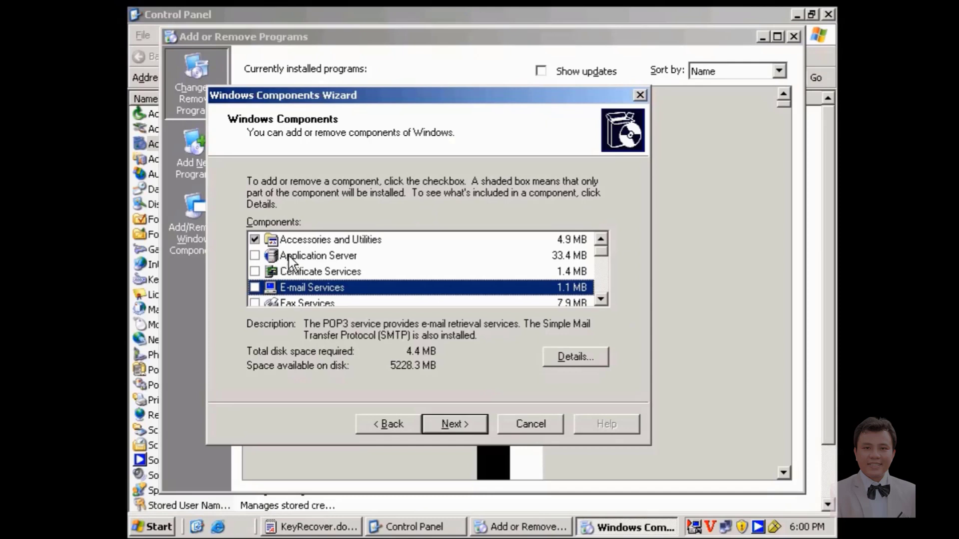
Select ASP.NET under Application Server plus E-mail Services, then advance the wizard.
double_click(288, 255)
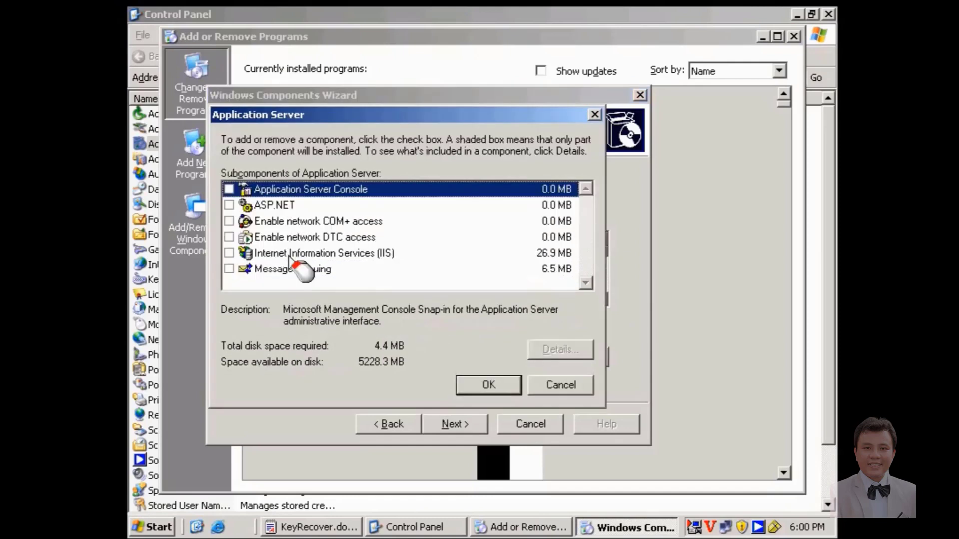
left_click(270, 206)
left_click(229, 204)
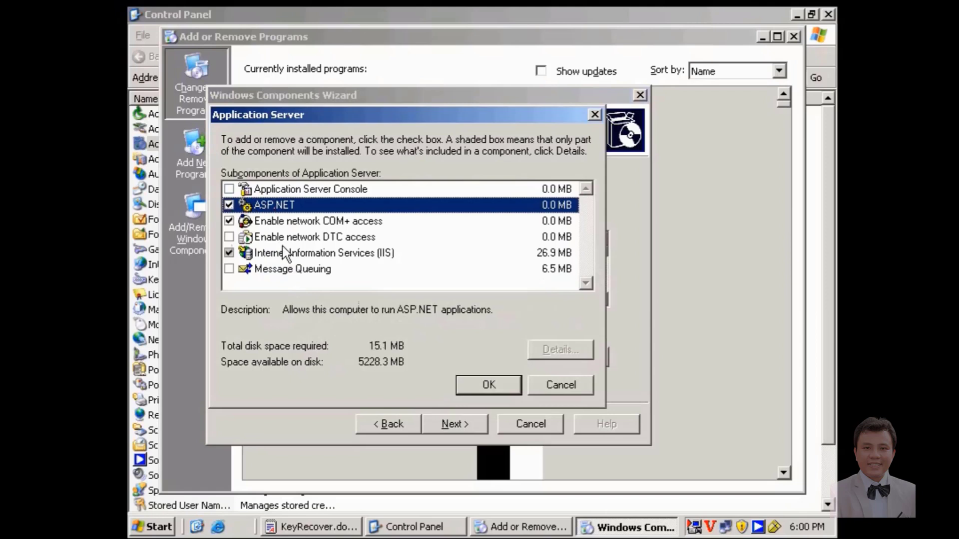
left_click(461, 383)
left_click(315, 285)
left_click(255, 288)
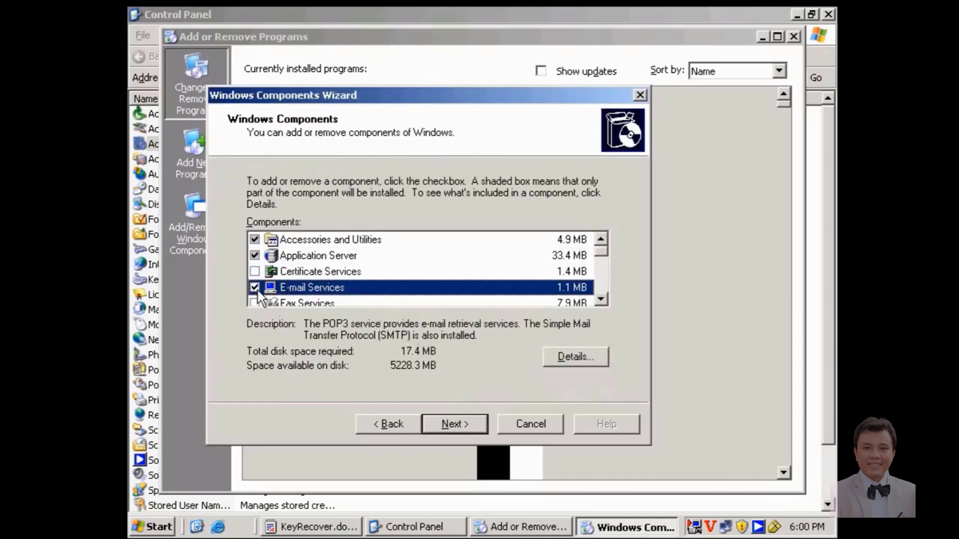
left_click(454, 424)
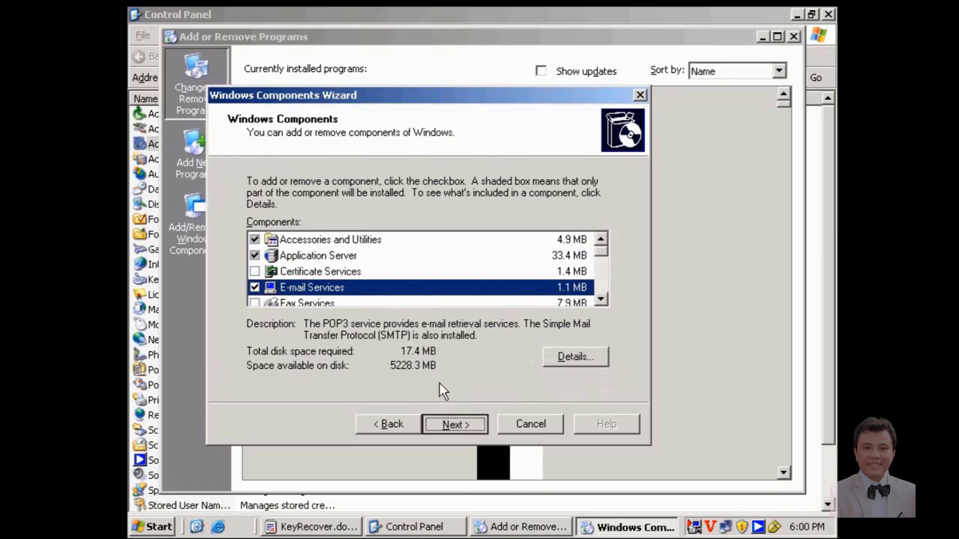
Point the installer to E:\W2k3SP1\I386 for the Service Pack 1 files and let copying finish.
left_click(569, 245)
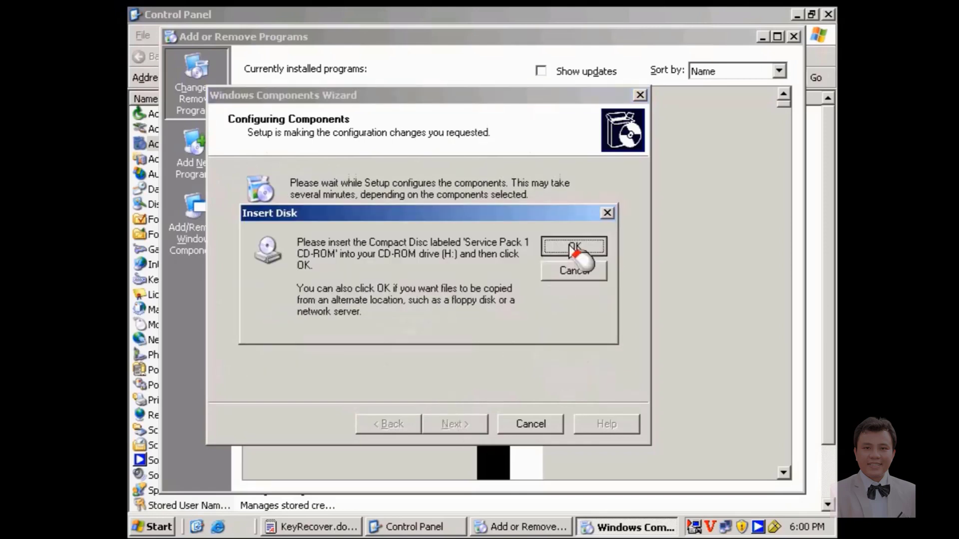
left_click(573, 344)
left_click(445, 183)
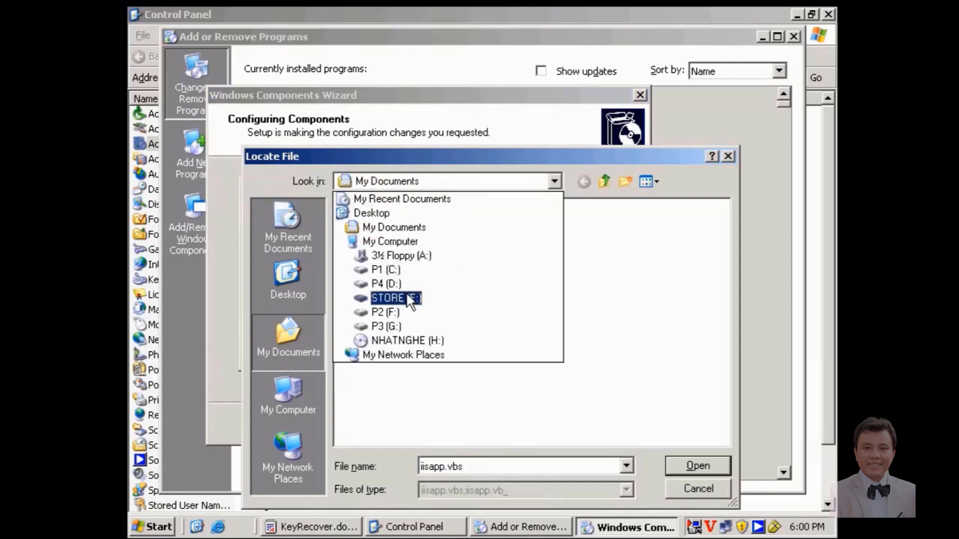
left_click(406, 295)
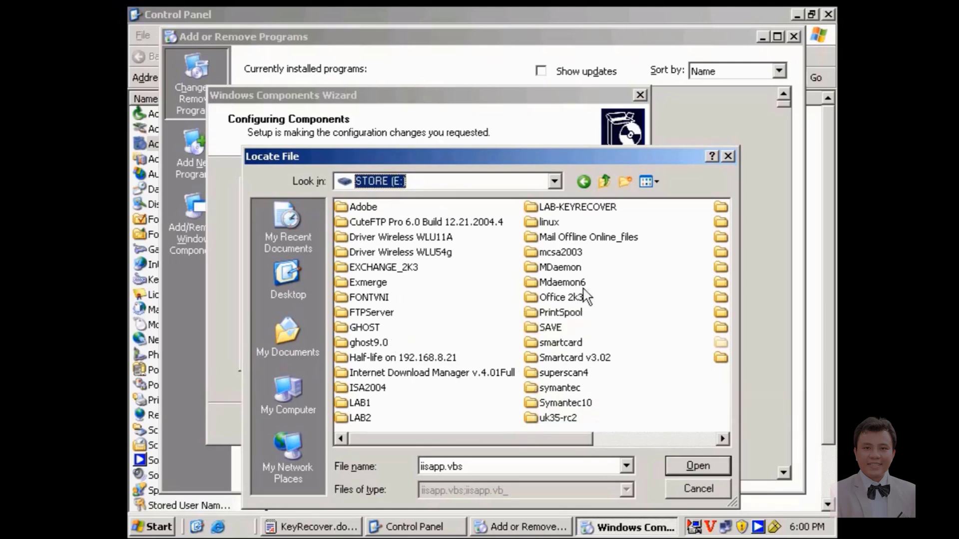
left_click(560, 268)
key("w")
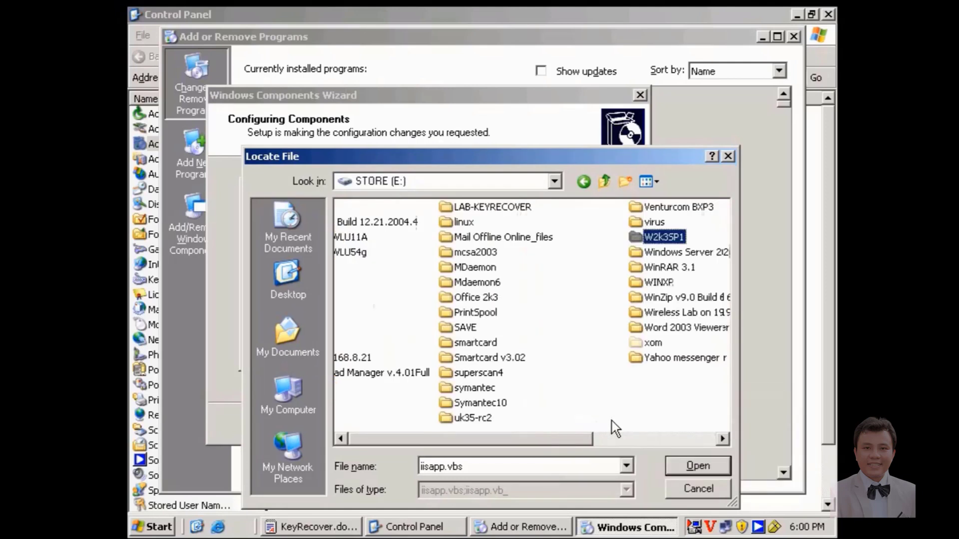
double_click(567, 238)
double_click(356, 220)
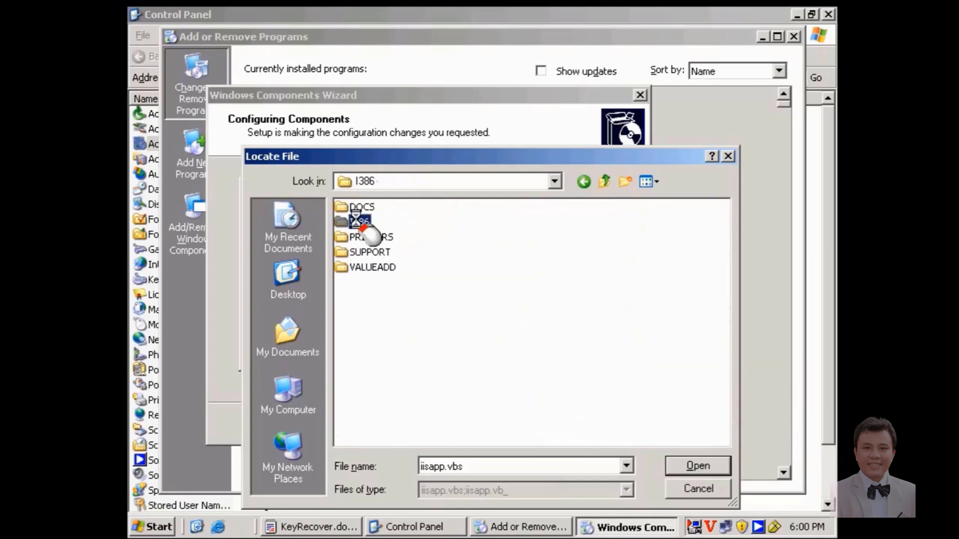
left_click(682, 462)
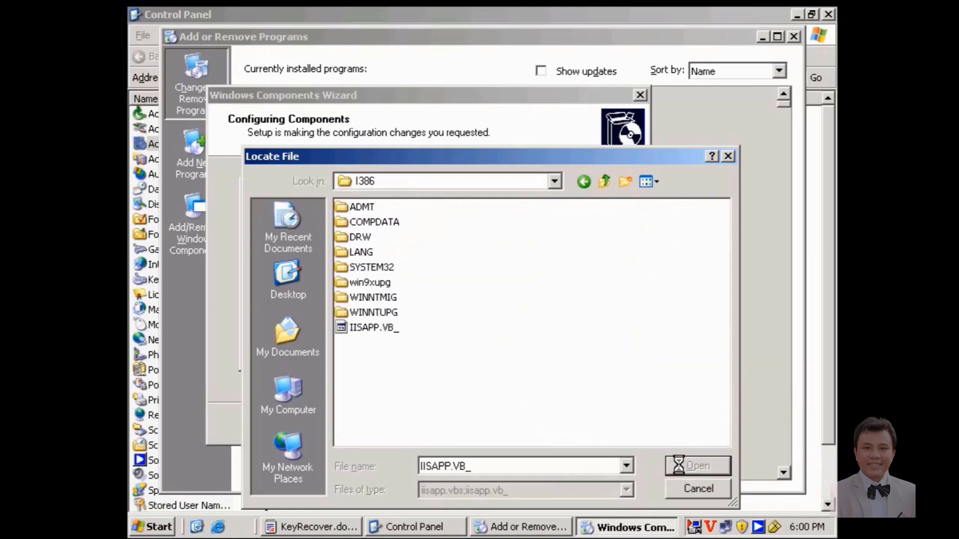
left_click(574, 219)
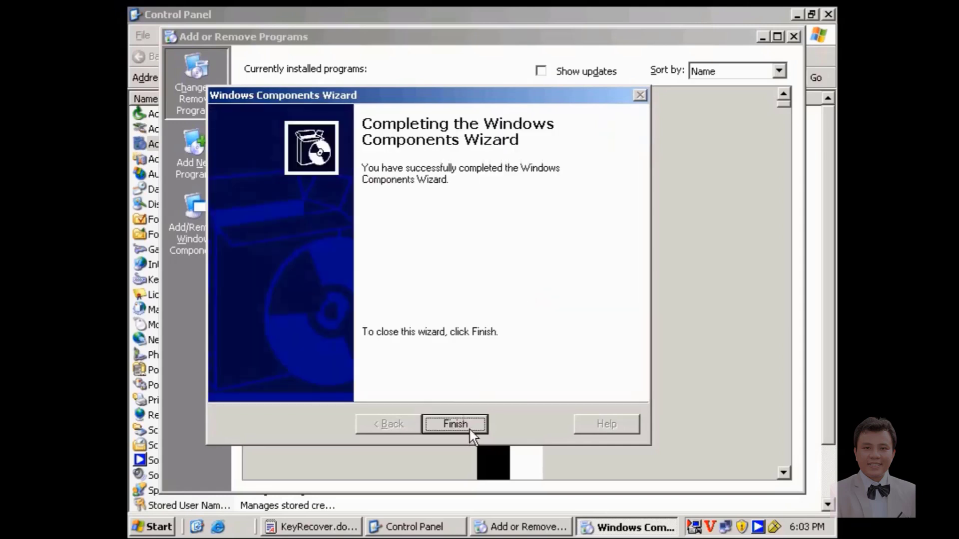
Finish the Windows Components Wizard and close Add or Remove Programs.
left_click(470, 430)
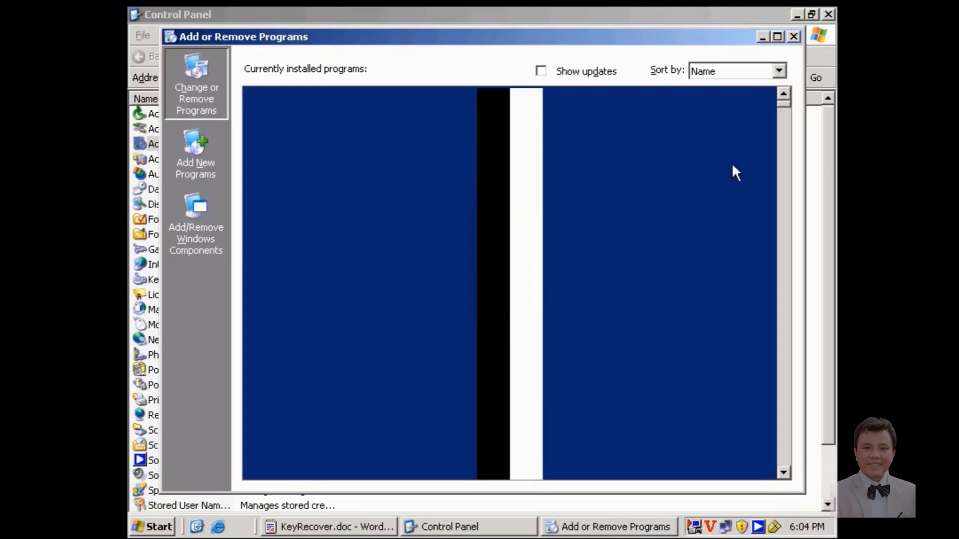
left_click(794, 36)
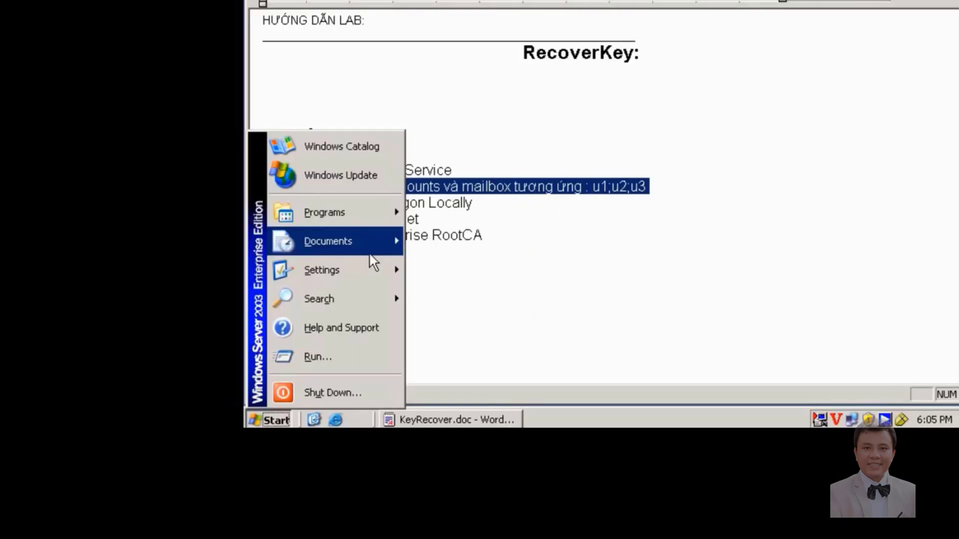
Open Domain Security Policy and set the minimum password length to 0 characters.
left_click(170, 527)
left_click(288, 422)
mouse_move(380, 207)
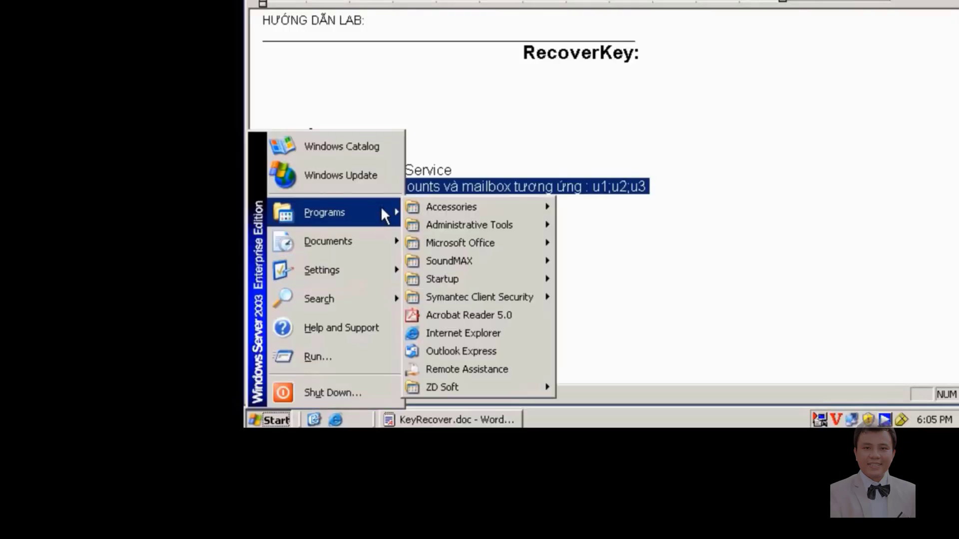
mouse_move(458, 222)
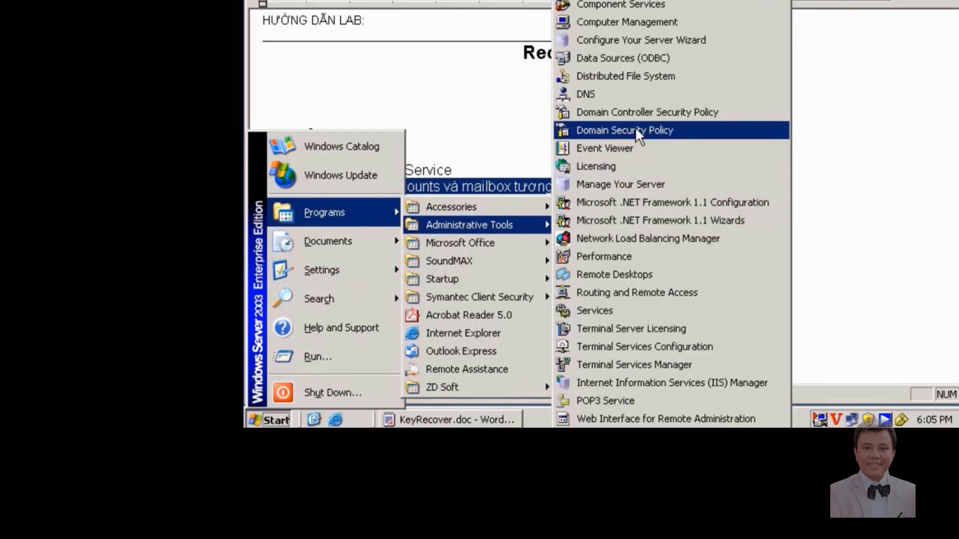
left_click(628, 146)
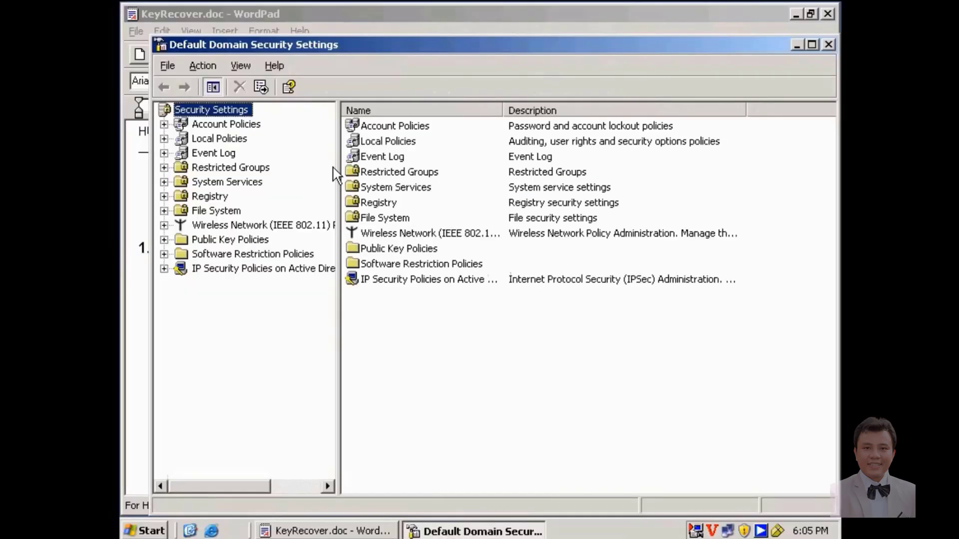
double_click(324, 13)
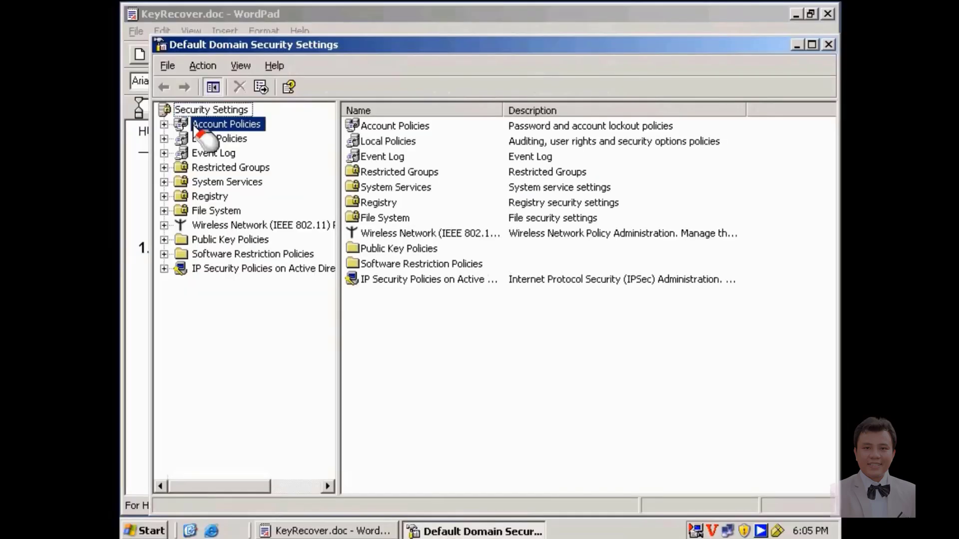
left_click(344, 31)
double_click(400, 172)
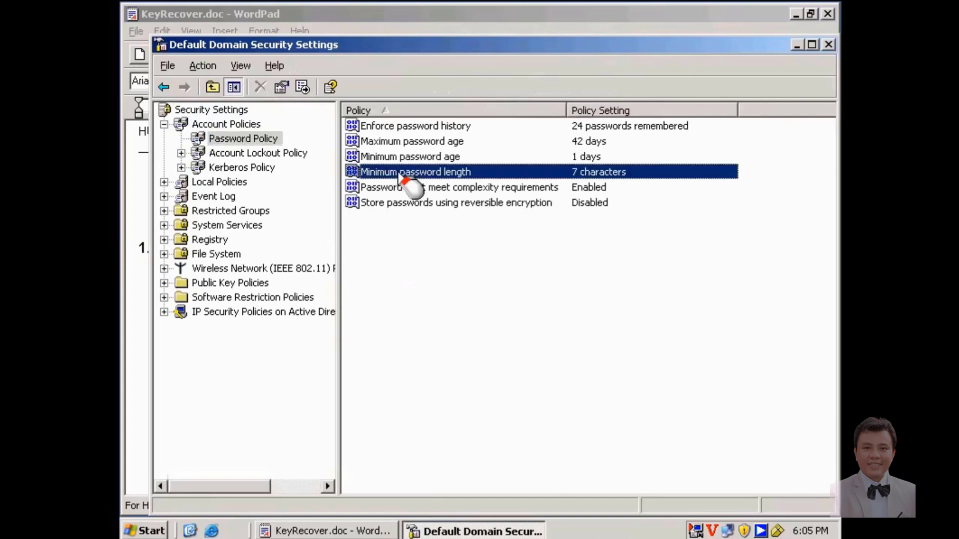
double_click(375, 277)
type("0")
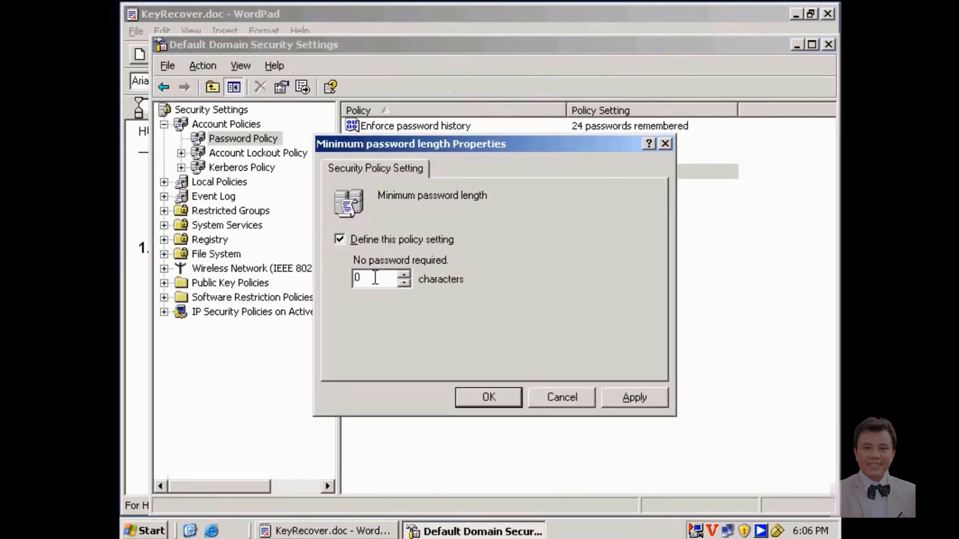
left_click(634, 398)
left_click(501, 397)
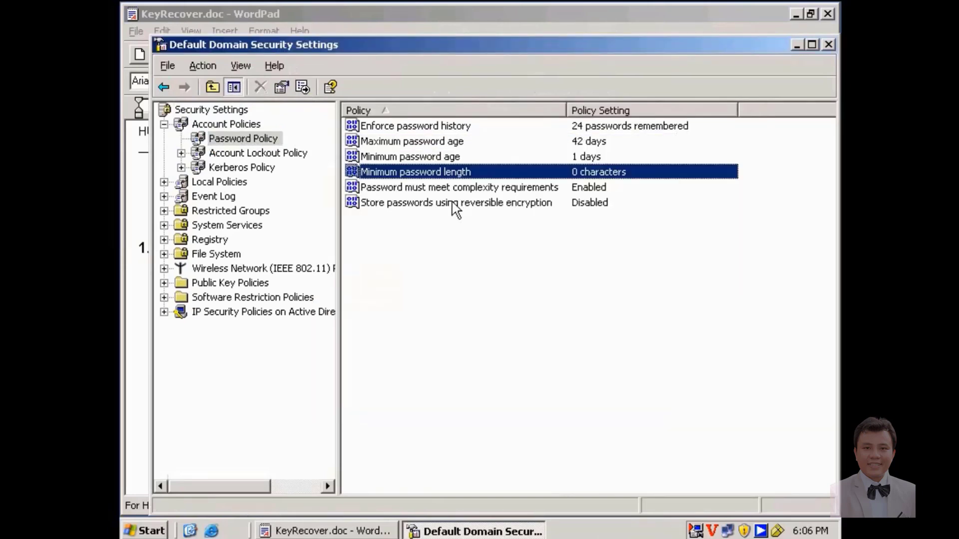
Disable the password complexity requirement and close the policy console.
double_click(479, 189)
left_click(394, 283)
left_click(648, 394)
left_click(481, 393)
left_click(828, 45)
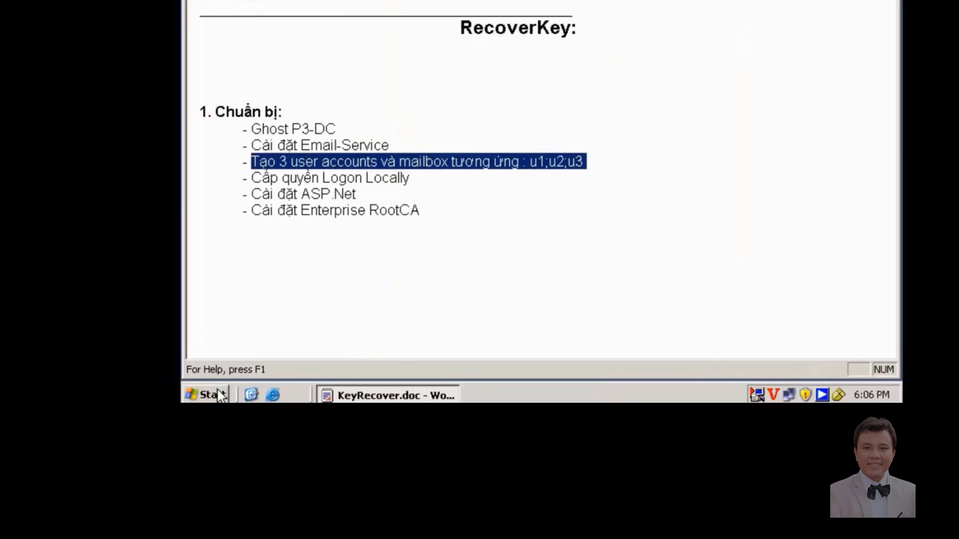
left_click(150, 530)
Run gpupdate /force to apply the relaxed password policy.
left_click(281, 330)
type("gpupdate /f")
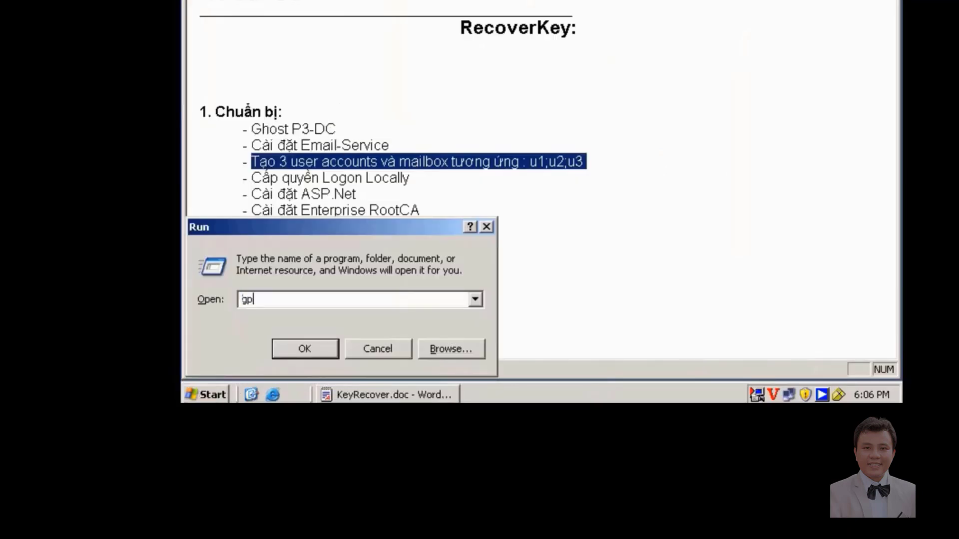
type("orce")
key("Return")
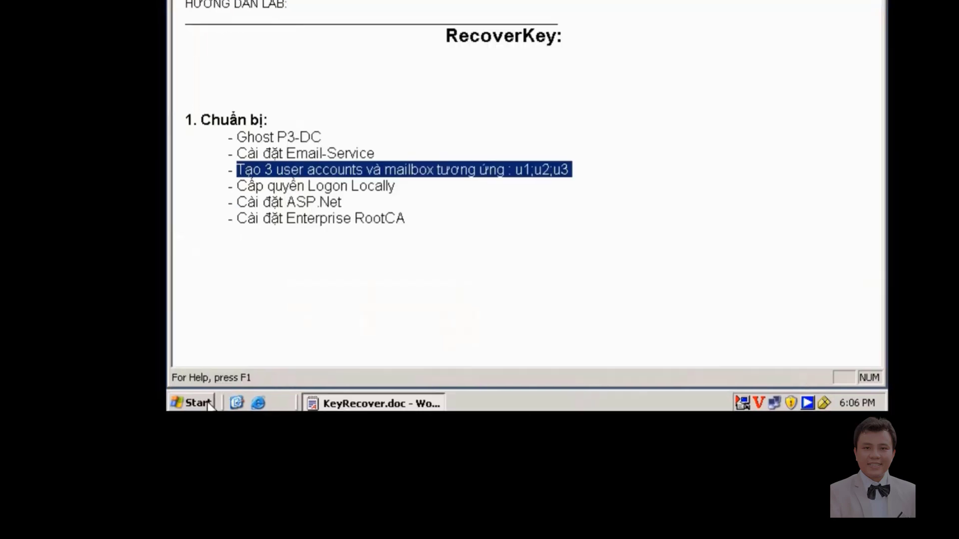
Navigate Programs > Administrative Tools toward the POP3 Service console.
left_click(192, 403)
mouse_move(271, 197)
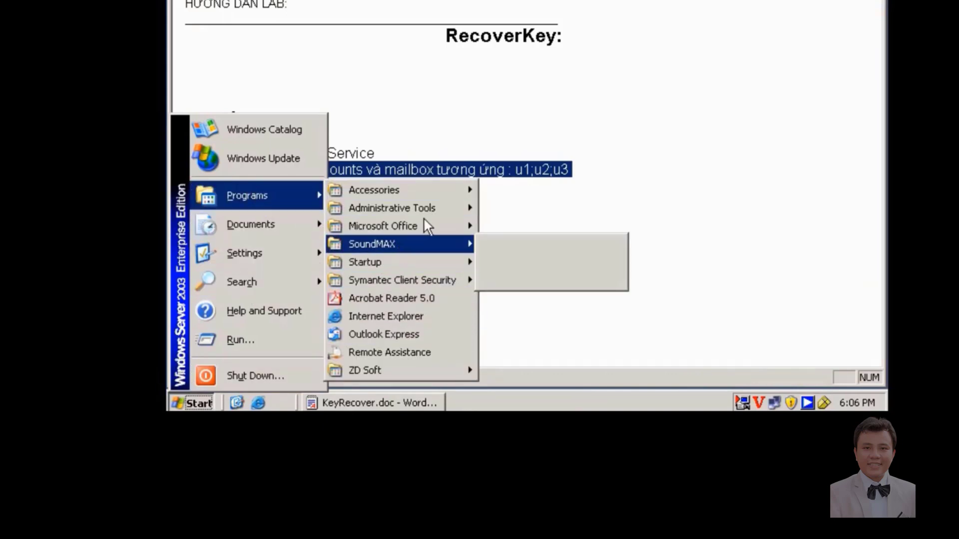
mouse_move(406, 208)
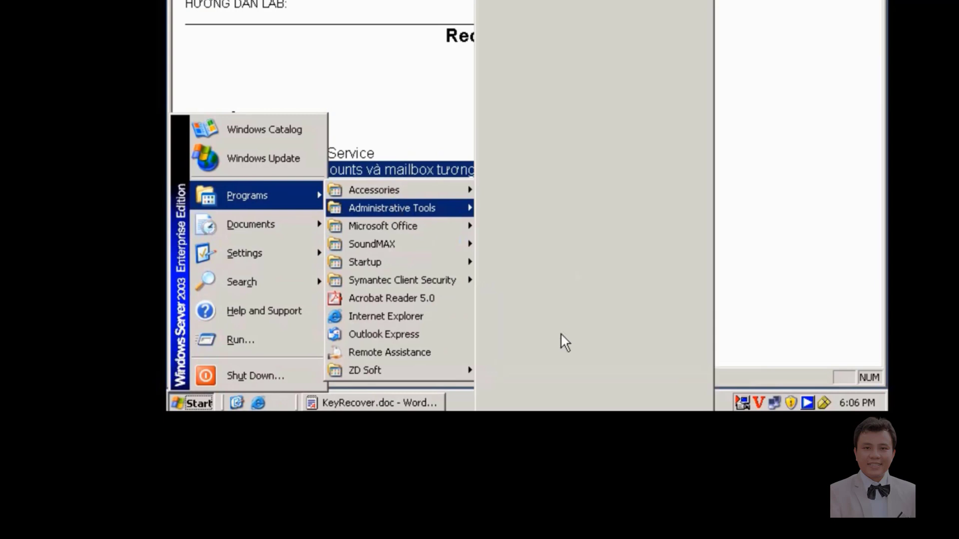
Open POP3 Service, select dom22.com under PC22, and add mailbox u1 with its password.
left_click(550, 383)
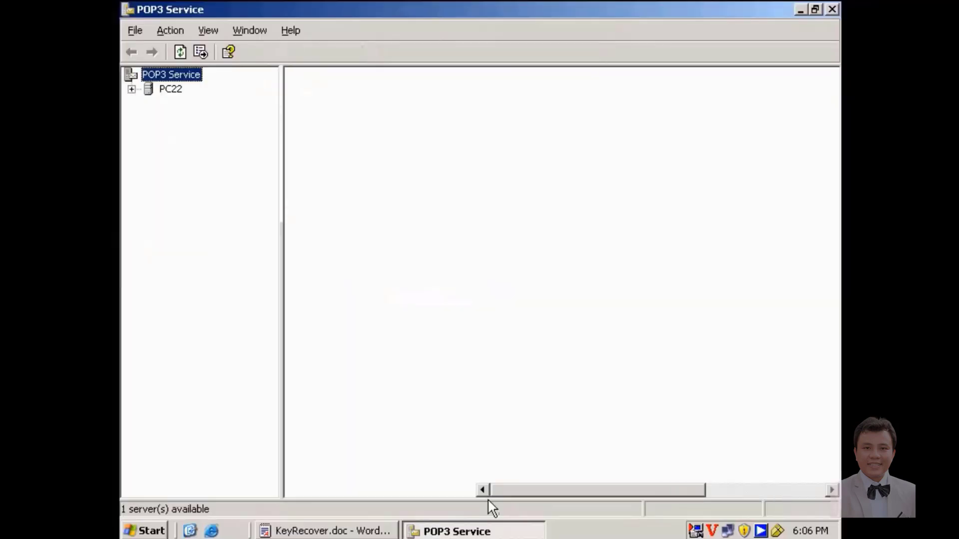
double_click(171, 90)
left_click(188, 103)
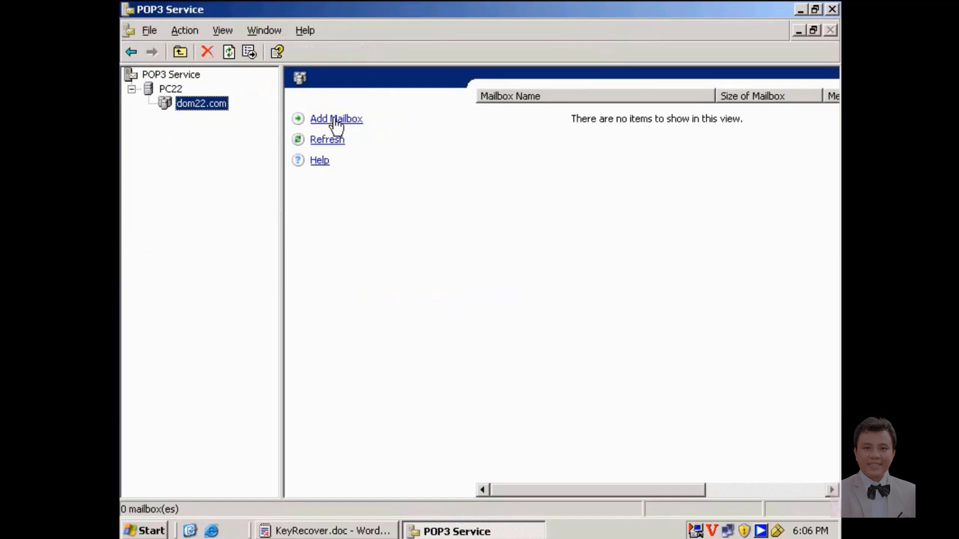
left_click(336, 123)
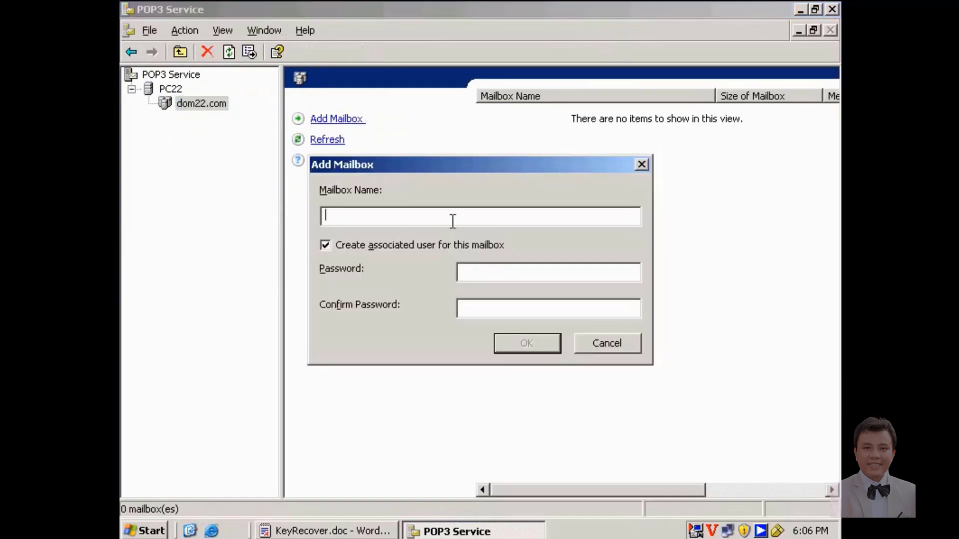
type("u1")
key("Tab")
key("Tab")
type("123")
key("Tab")
type("123")
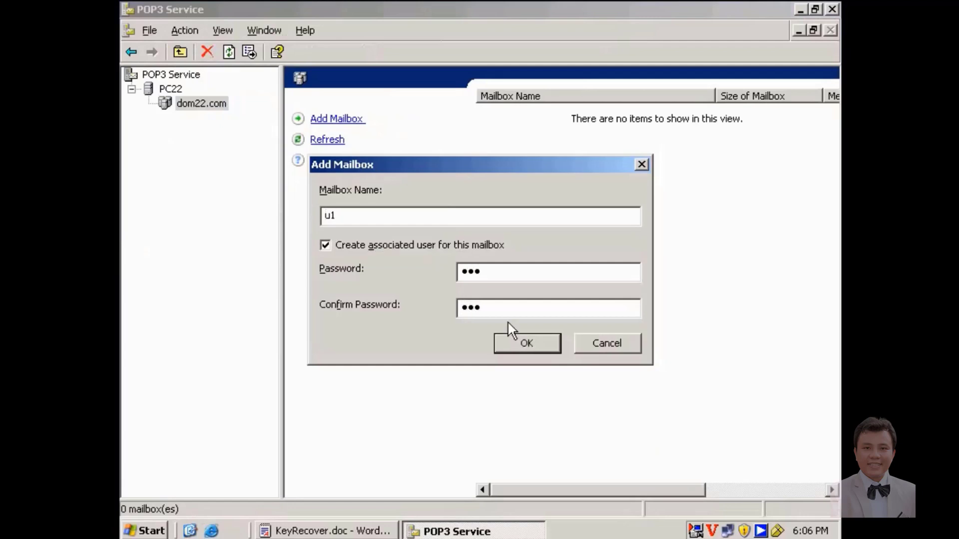
left_click(533, 344)
left_click(435, 365)
left_click(484, 395)
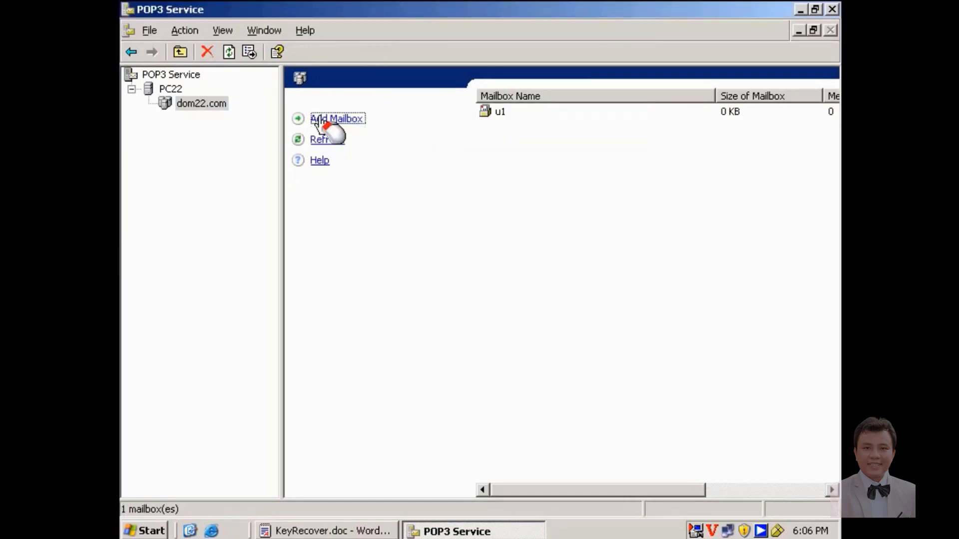
Add mailbox u2 with its password in dom22.com.
left_click(324, 120)
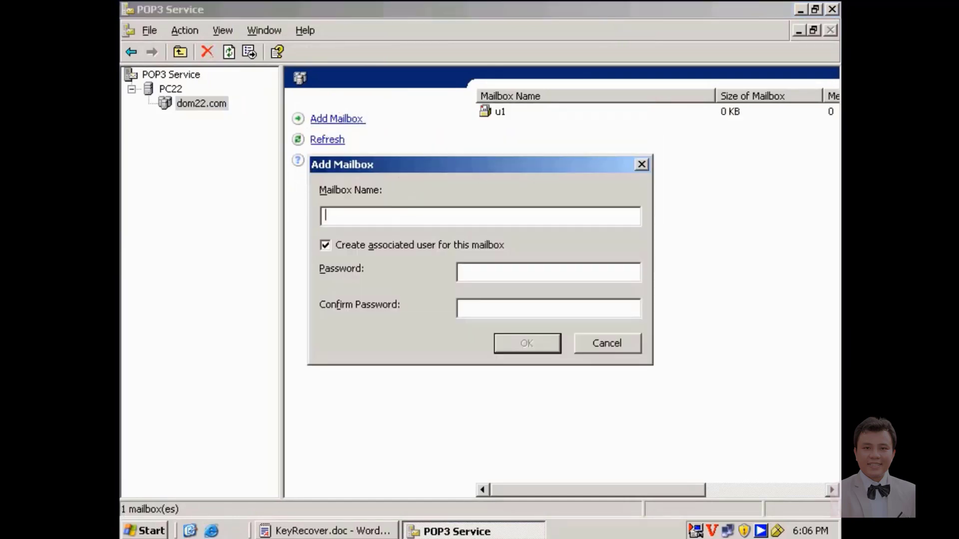
type("u22")
key("BackSpace")
key("BackSpace")
key("BackSpace")
type("u2")
key("Tab")
key("Tab")
type("123")
key("Tab")
type("123")
left_click(536, 341)
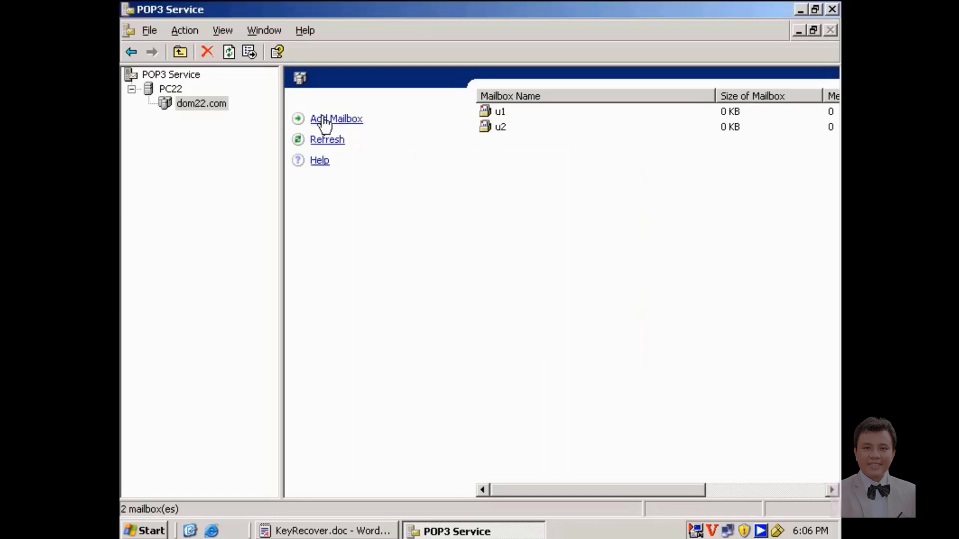
Add mailbox u3 with its password, then close the POP3 console and lab document.
left_click(322, 119)
type("u3")
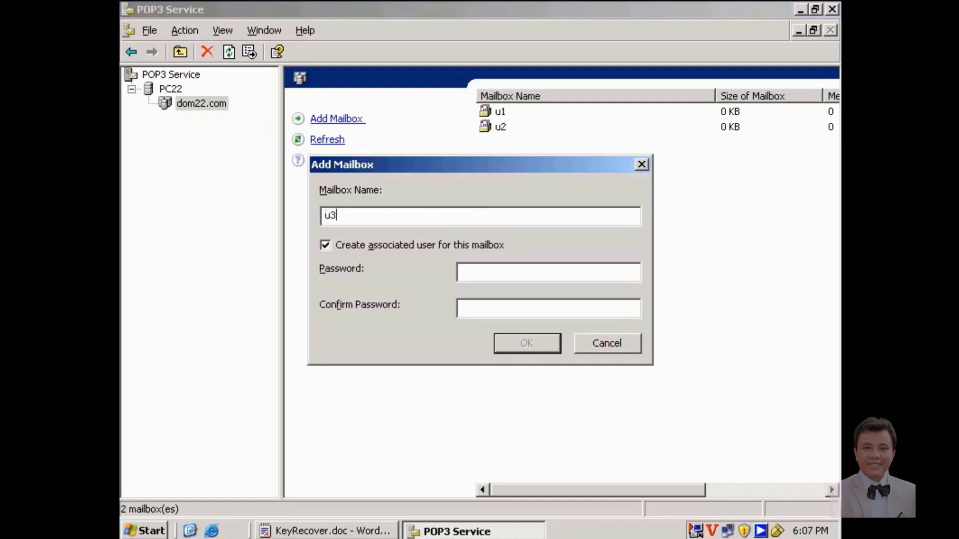
left_click(485, 272)
type("123")
left_click(512, 308)
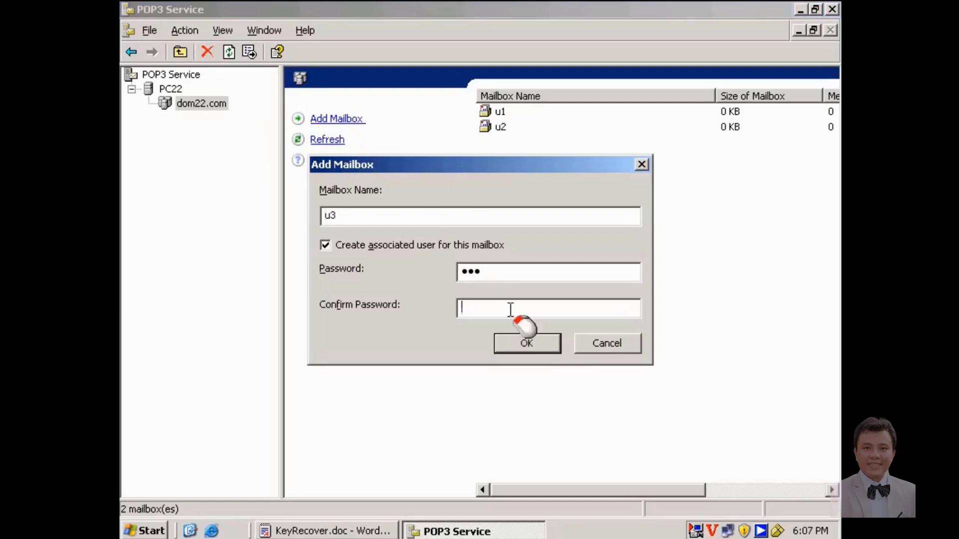
type("123")
left_click(528, 345)
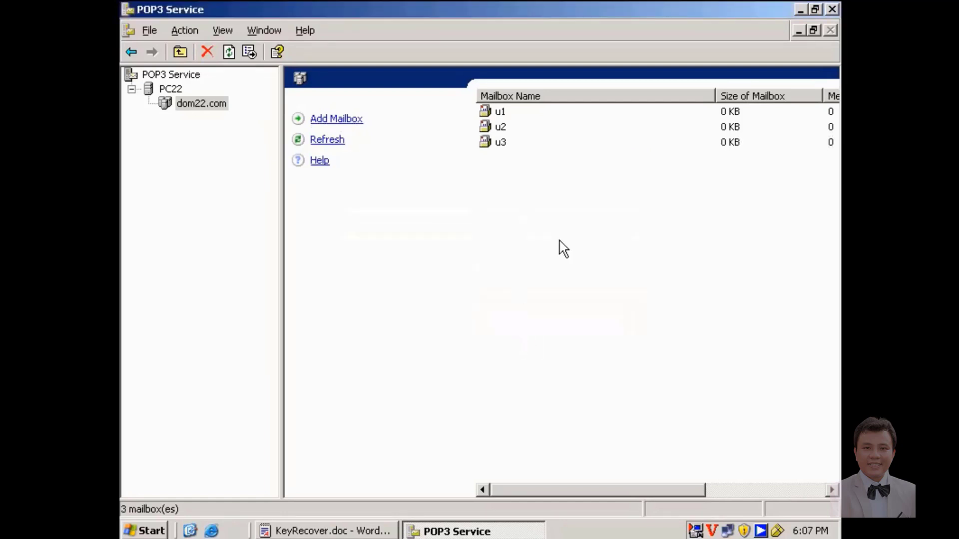
left_click(832, 9)
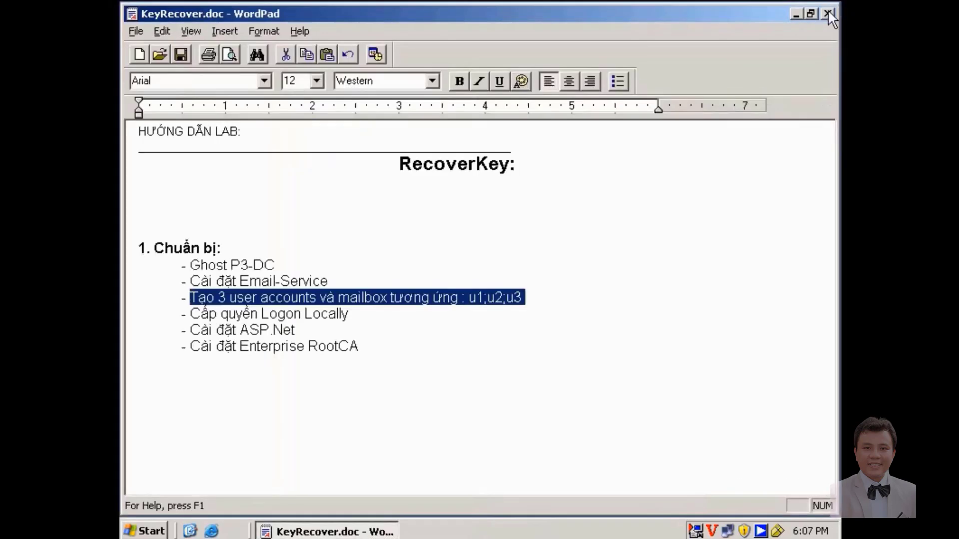
left_click(830, 11)
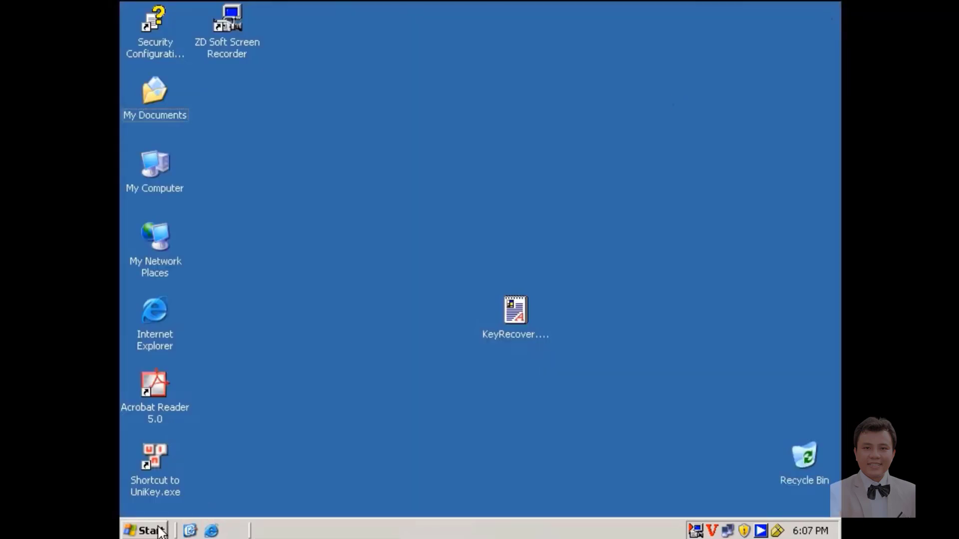
left_click(158, 531)
In Domain Controller Security Policy, add the users group to Allow log on locally.
mouse_move(237, 326)
mouse_move(313, 333)
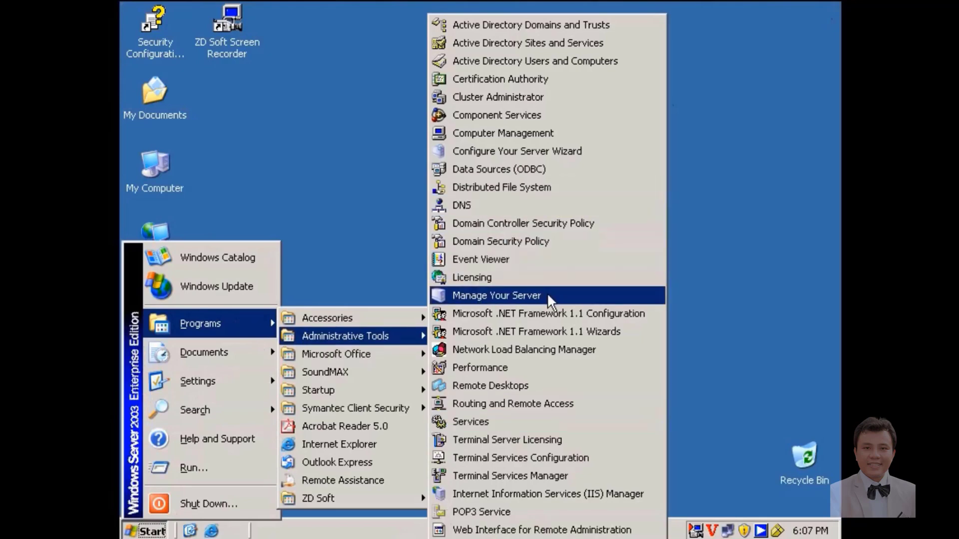
left_click(543, 223)
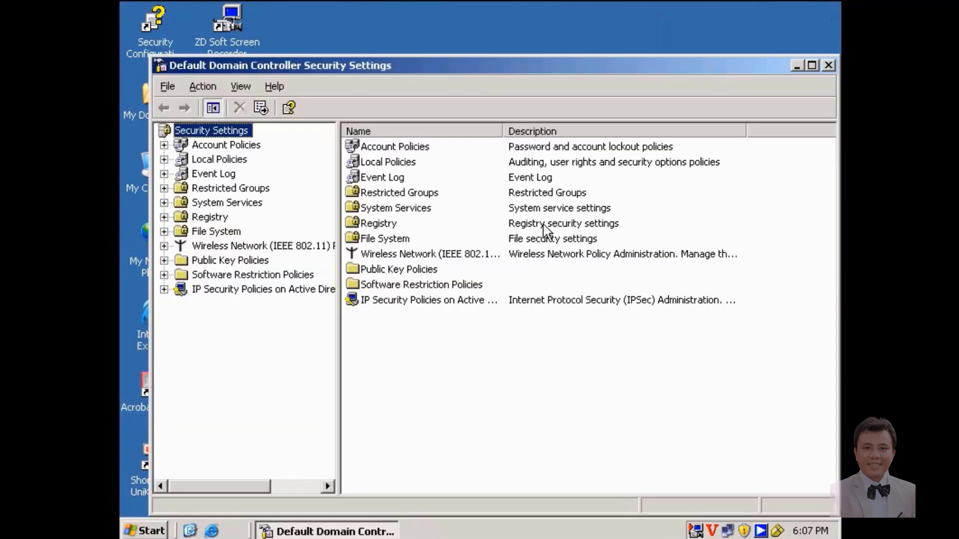
double_click(222, 161)
left_click(235, 189)
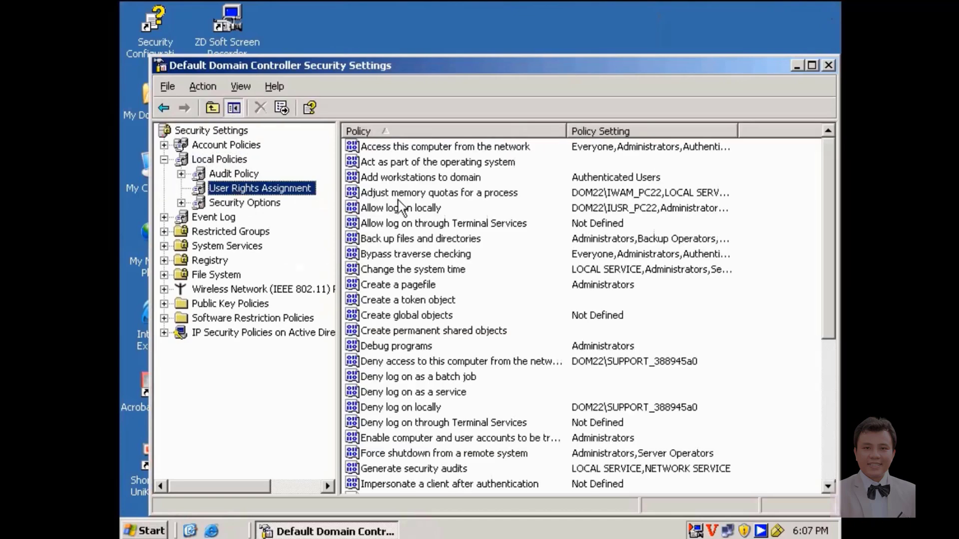
double_click(401, 207)
left_click(400, 363)
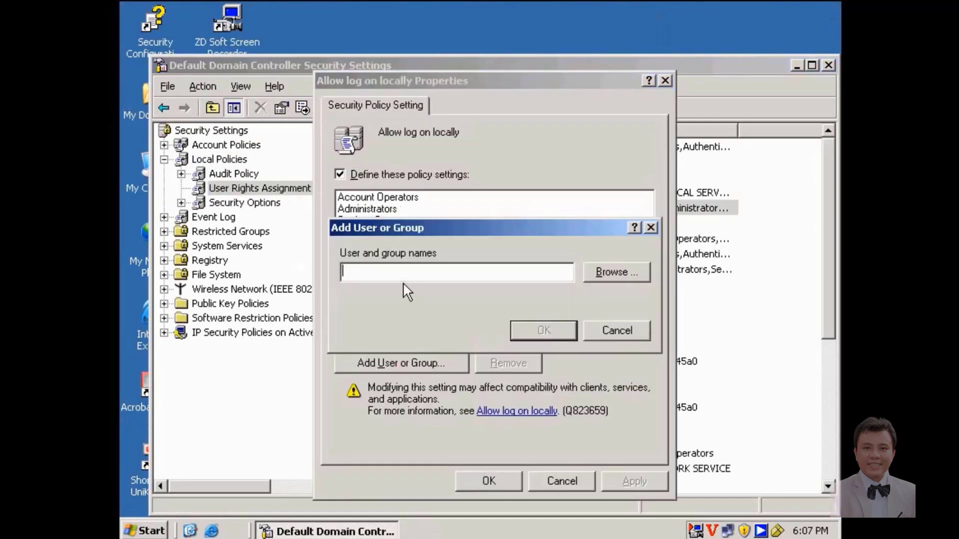
type("usersd")
key("BackSpace")
left_click(543, 331)
left_click(634, 482)
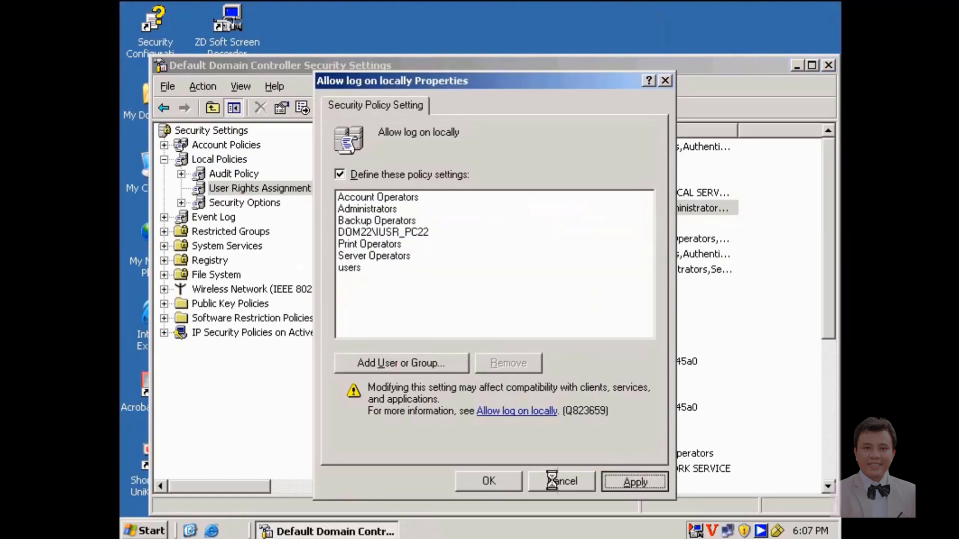
left_click(552, 480)
Run gpupdate /force and close the security settings window.
left_click(145, 530)
left_click(180, 465)
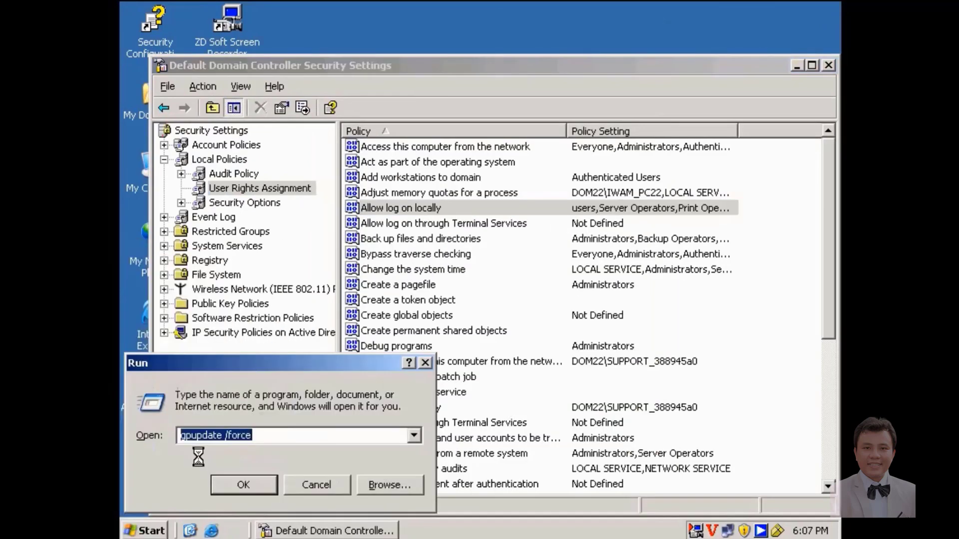
key("Return")
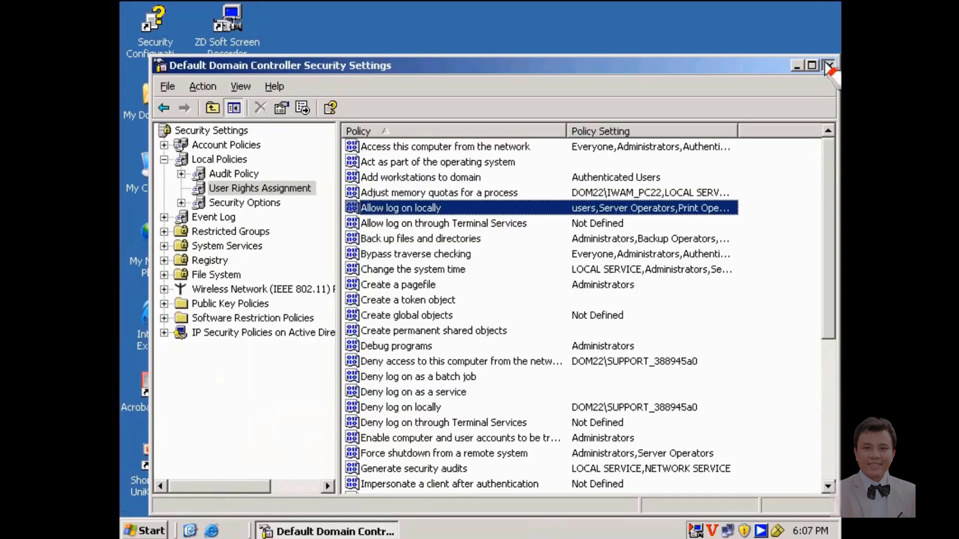
left_click(828, 65)
left_click(145, 531)
Launch dsa.msc, inspect user u1's E-mail field in dom22.com Users, then close the console.
left_click(201, 471)
type("ds")
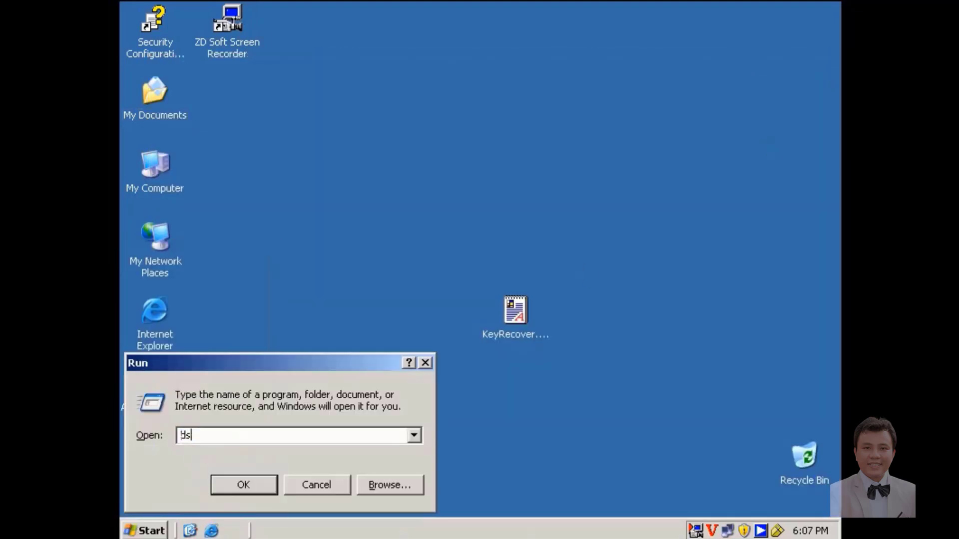
type("a.msc")
key("Return")
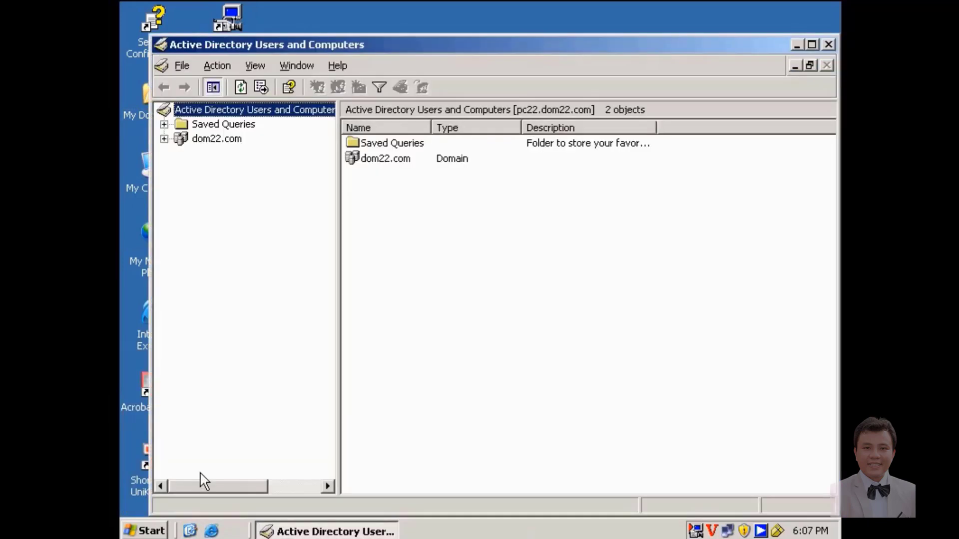
double_click(397, 160)
left_click(386, 204)
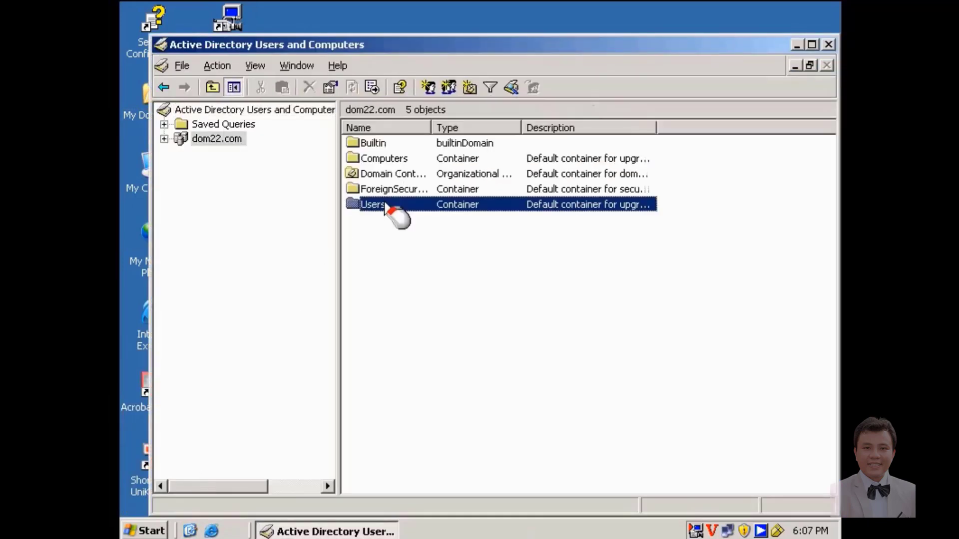
double_click(385, 205)
left_click(366, 451)
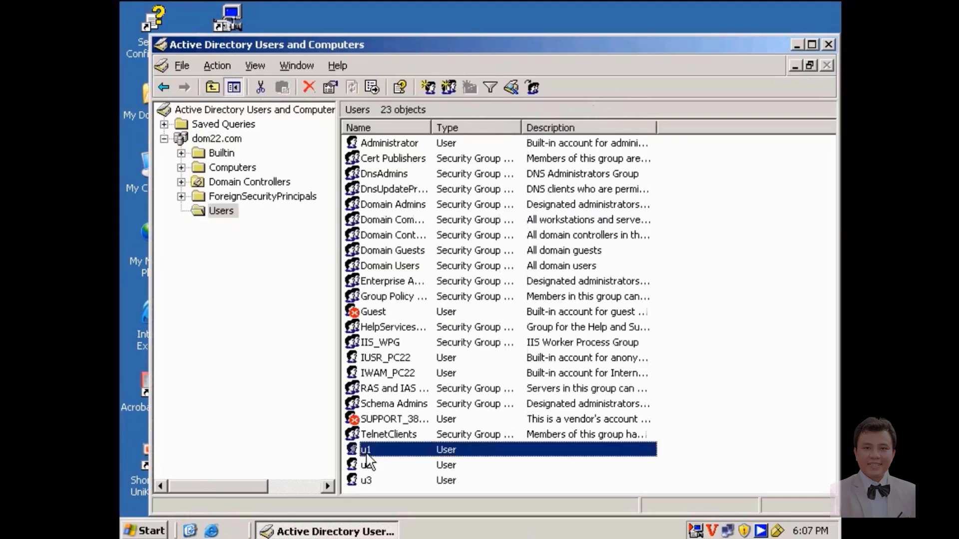
double_click(367, 452)
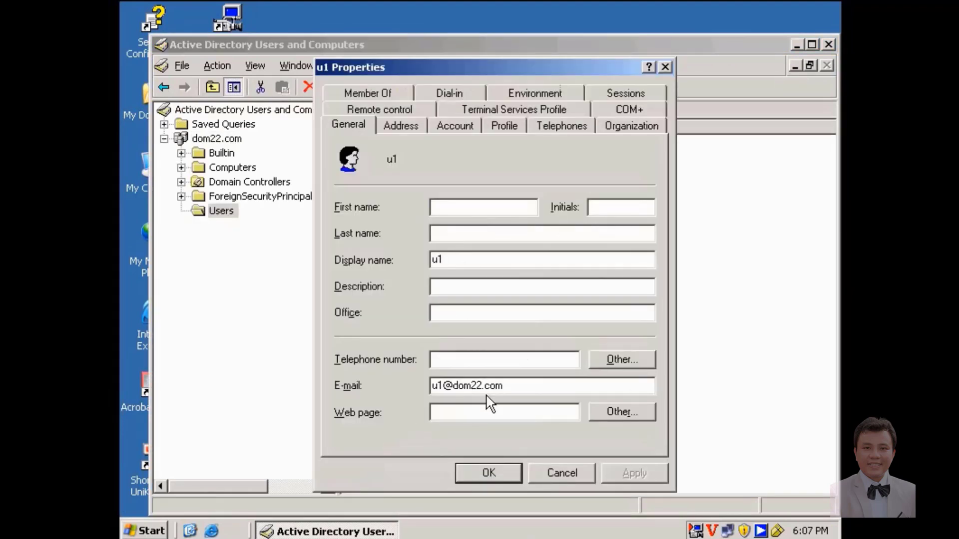
left_click(498, 472)
left_click(829, 45)
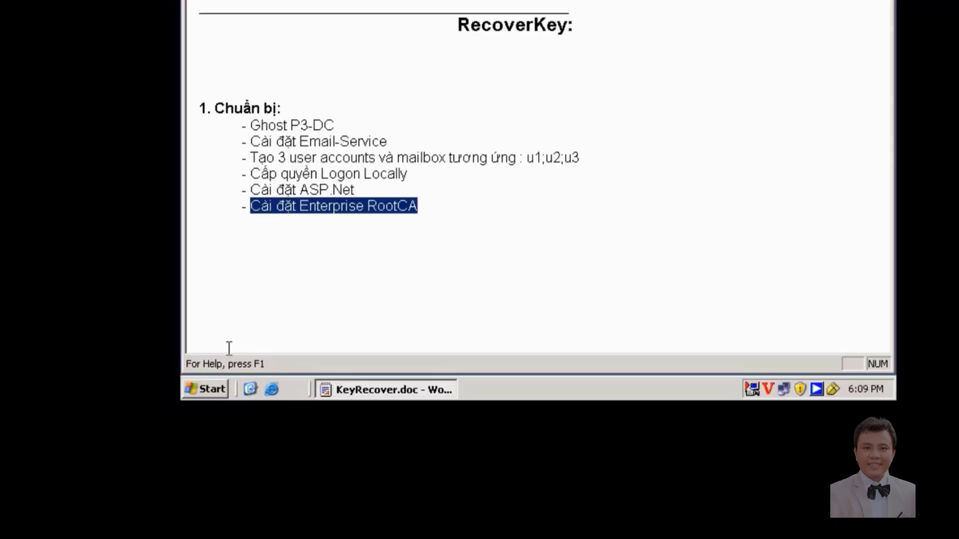
Open Add or Remove Programs from Control Panel and start Add/Remove Windows Components.
left_click(198, 389)
mouse_move(293, 242)
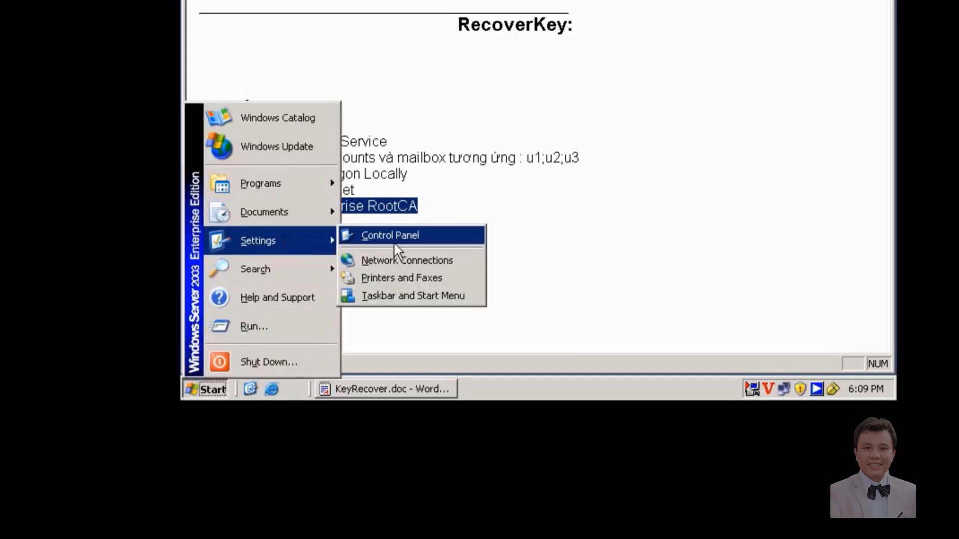
left_click(395, 239)
double_click(204, 142)
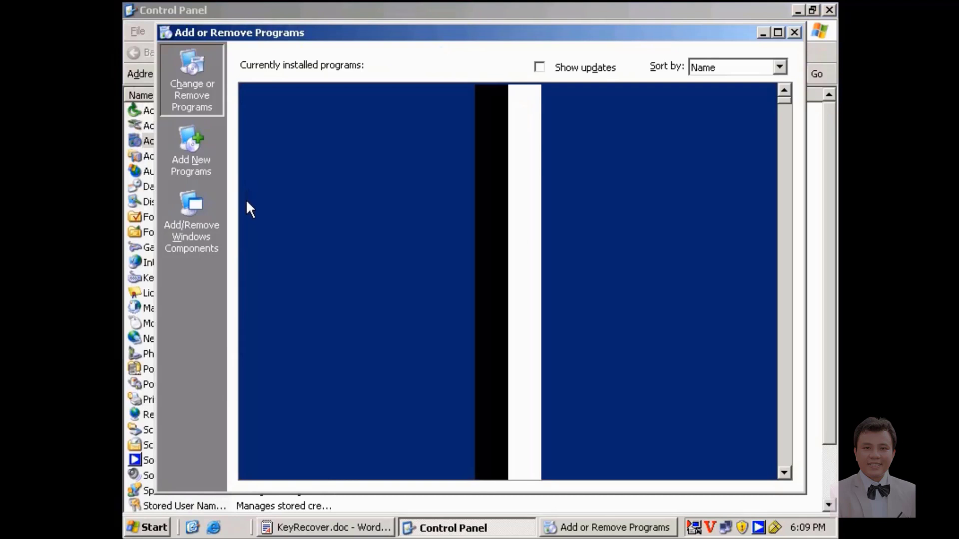
left_click(208, 255)
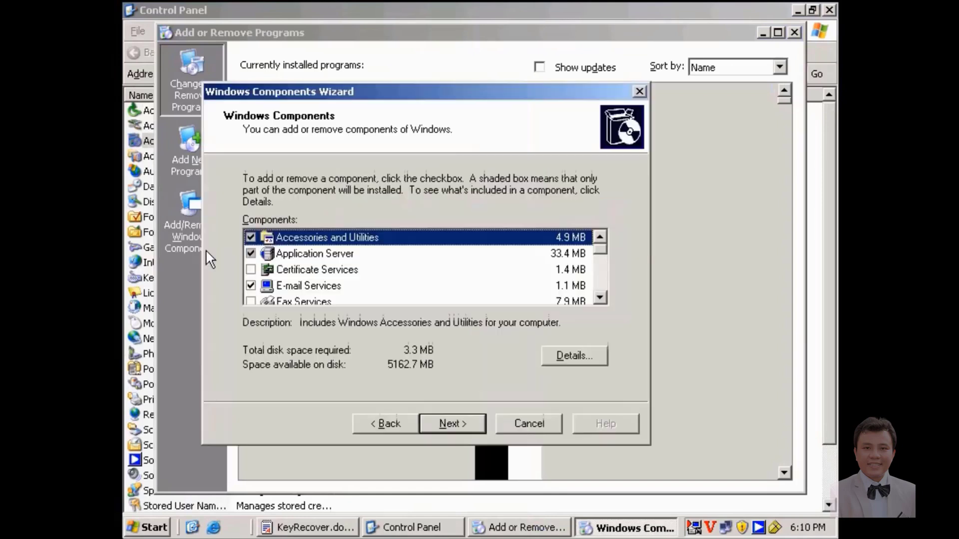
Add Certificate Services as an Enterprise root CA named PC22, keeping default database locations.
left_click(251, 270)
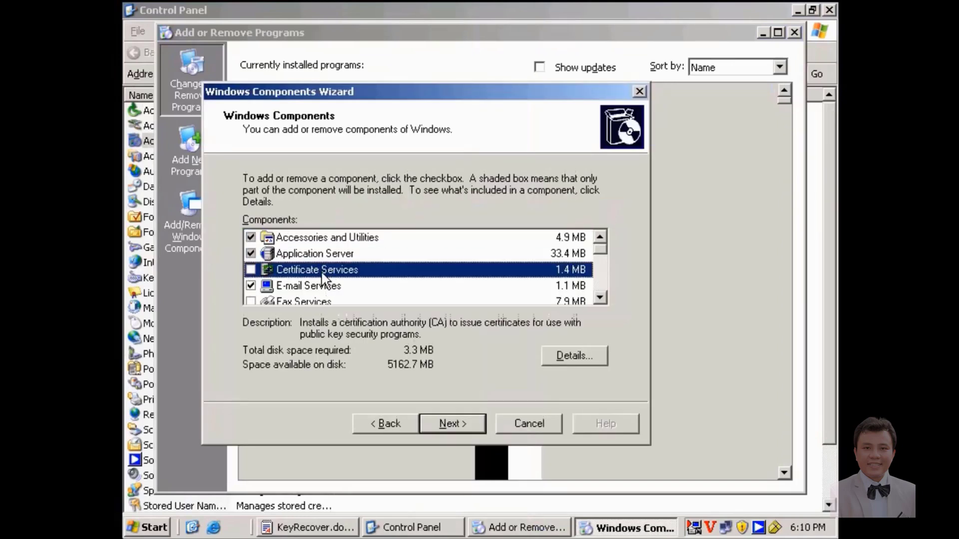
left_click(445, 327)
left_click(454, 423)
left_click(455, 422)
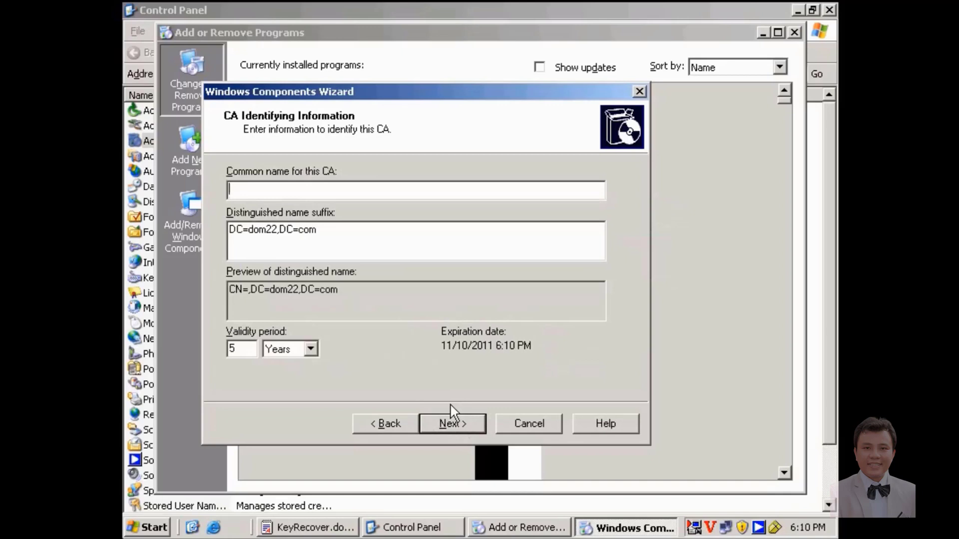
type("PC22")
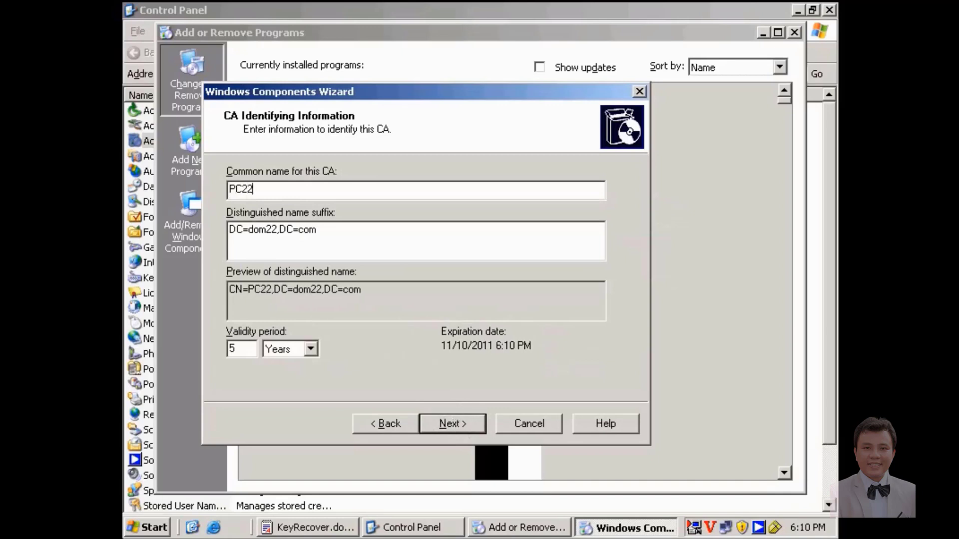
left_click(470, 424)
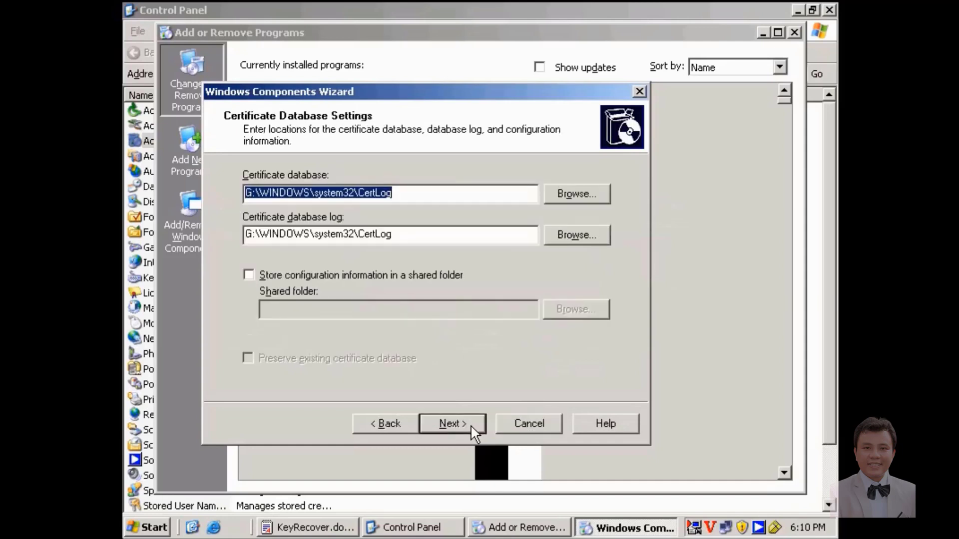
left_click(470, 424)
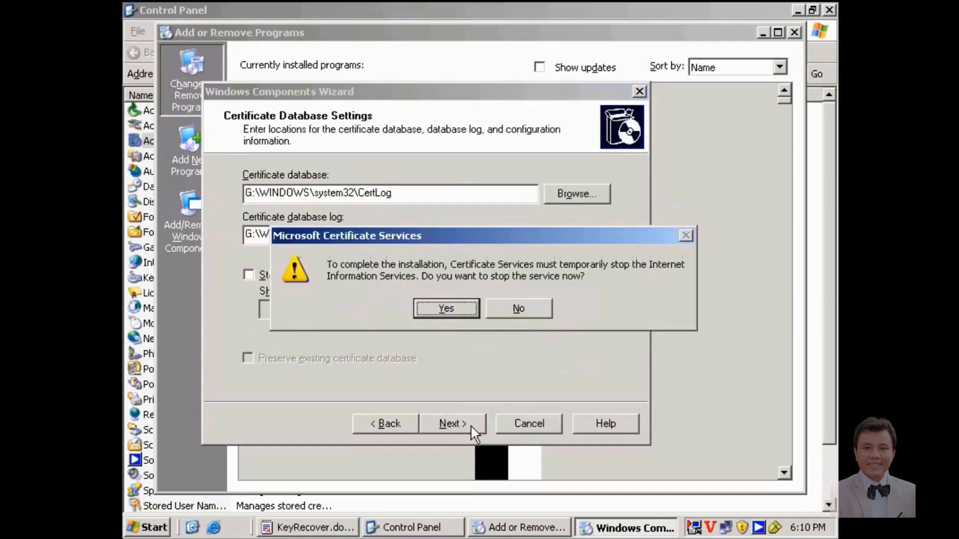
Allow IIS to stop and point setup to E:\W2k3SP1\I386 for the CERTSRV.EX_ file.
left_click(446, 309)
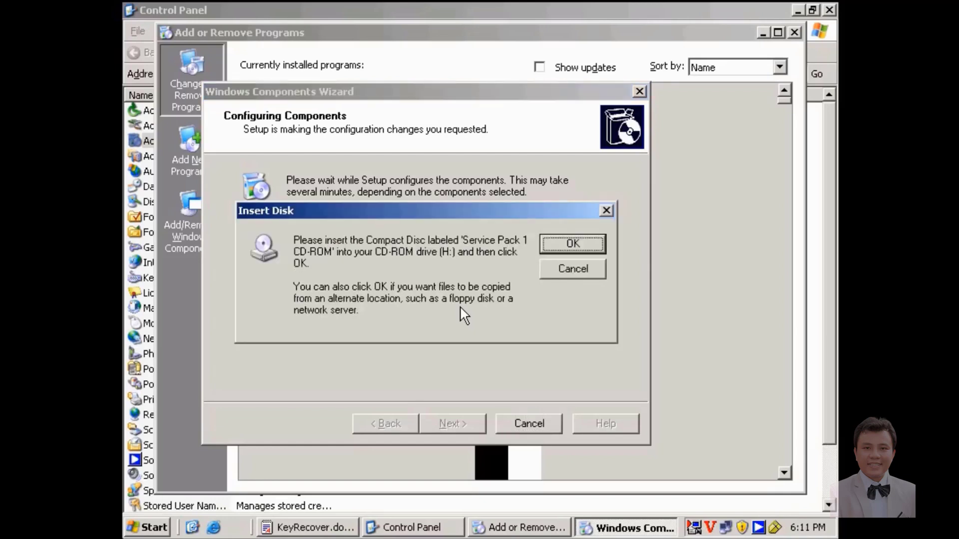
left_click(555, 245)
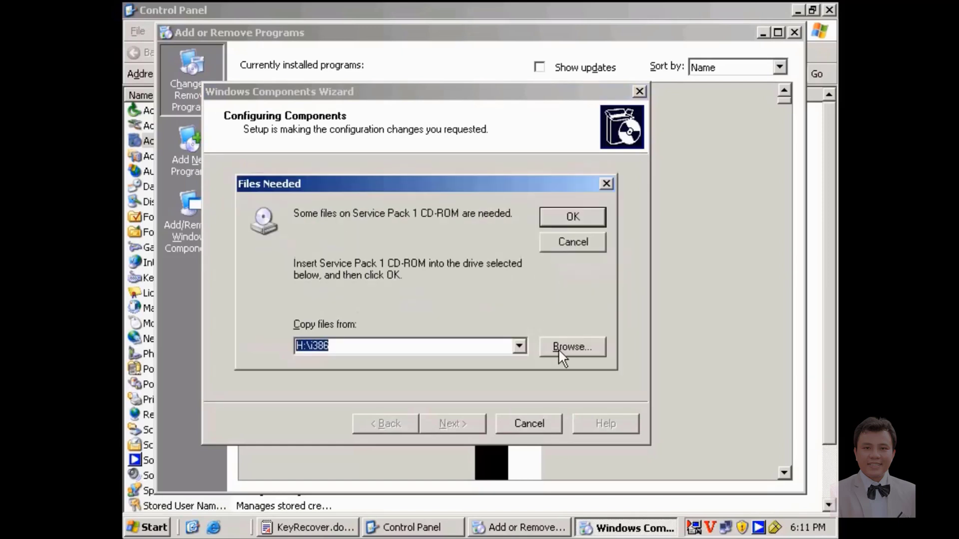
left_click(552, 347)
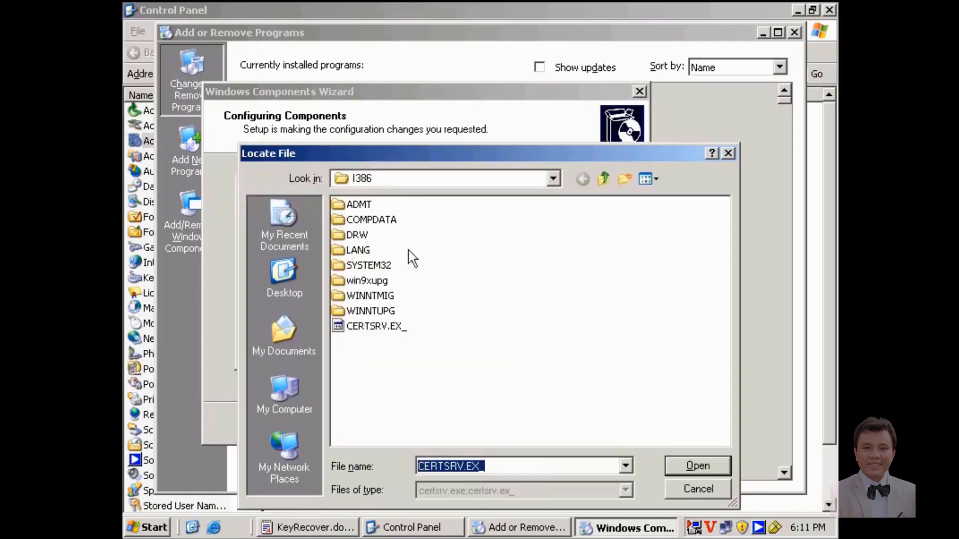
double_click(372, 314)
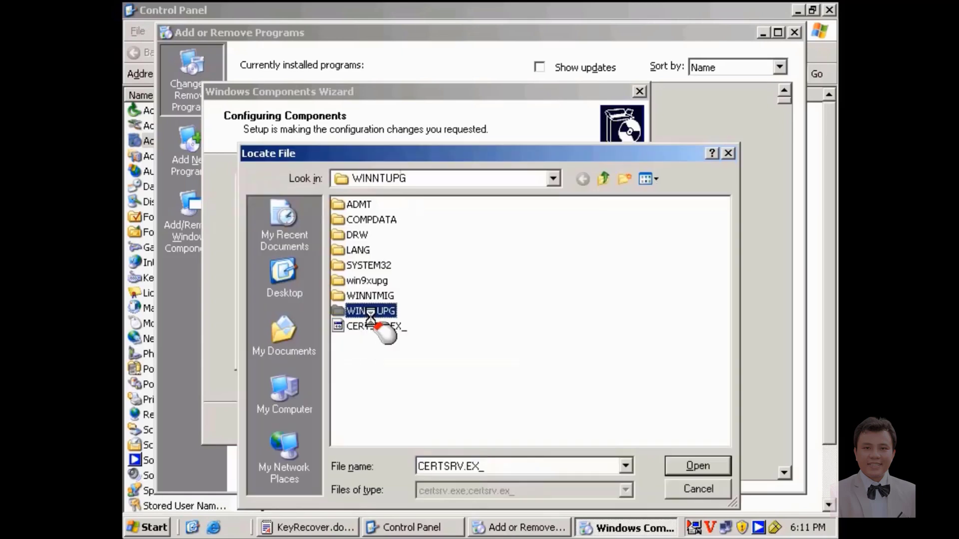
left_click(603, 178)
double_click(384, 327)
left_click(571, 215)
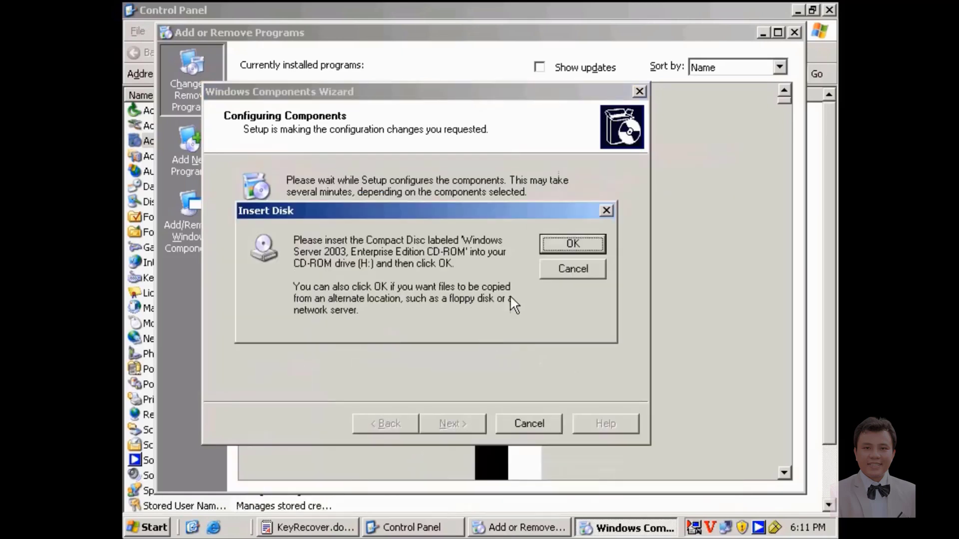
Supply CERTENC.DL_ from E:\W2k3SP1\I386, finish the wizard, and close Add or Remove Programs.
left_click(575, 246)
left_click(567, 347)
double_click(387, 327)
left_click(572, 216)
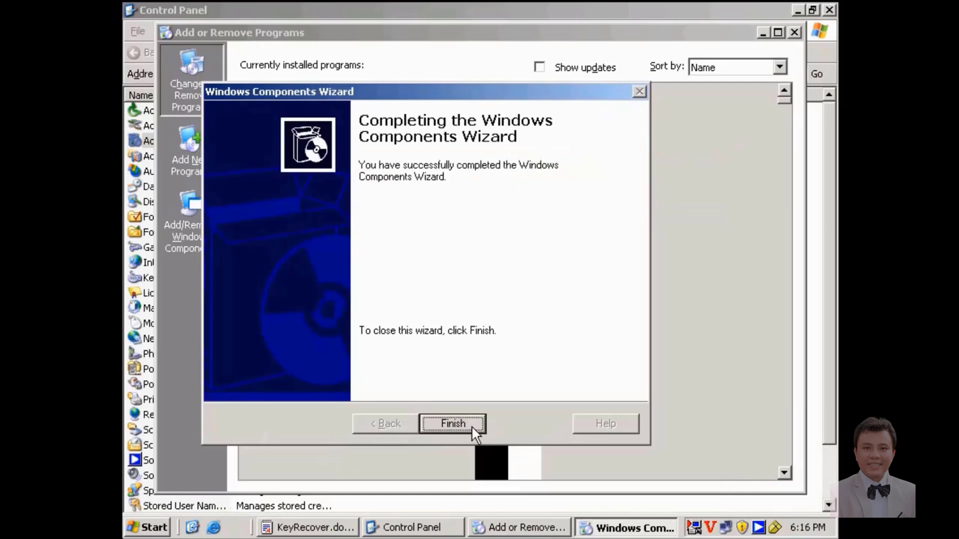
left_click(471, 425)
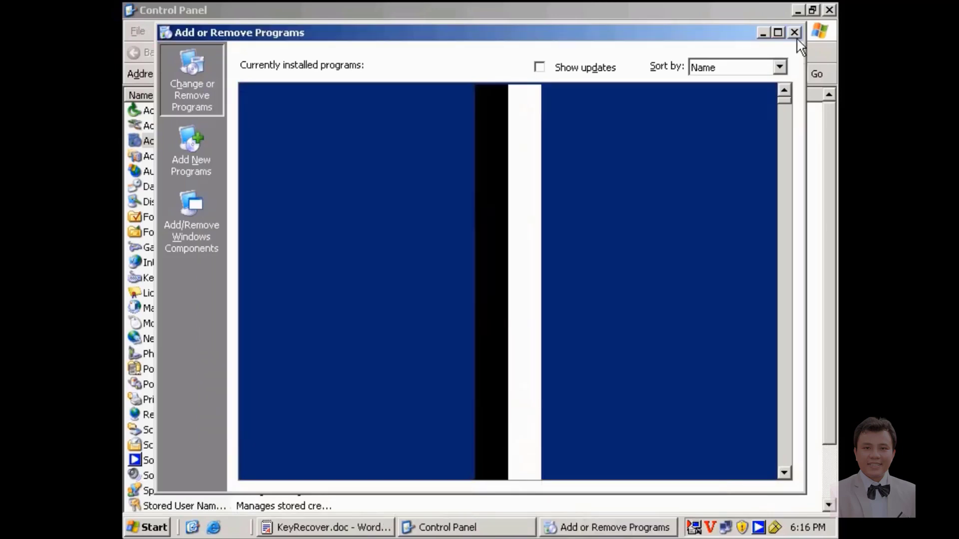
left_click(794, 32)
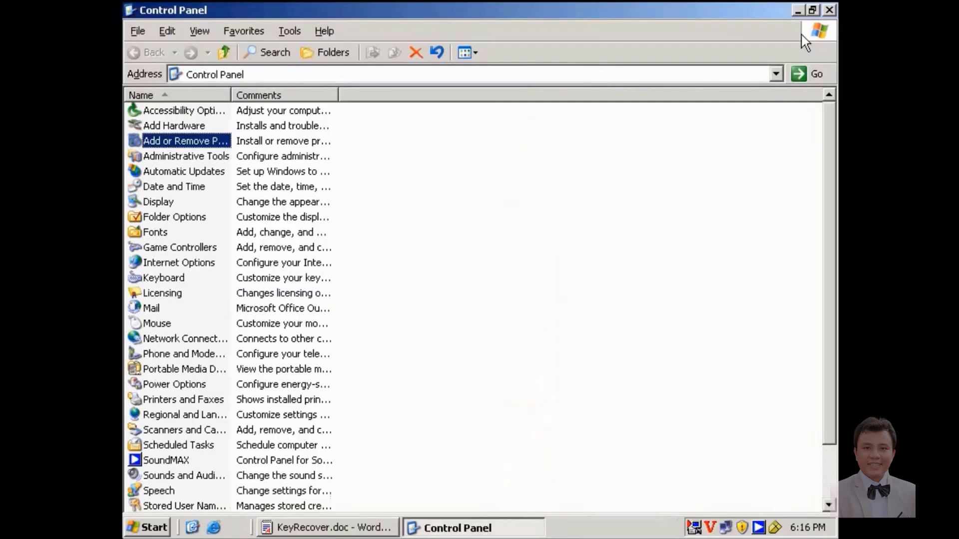